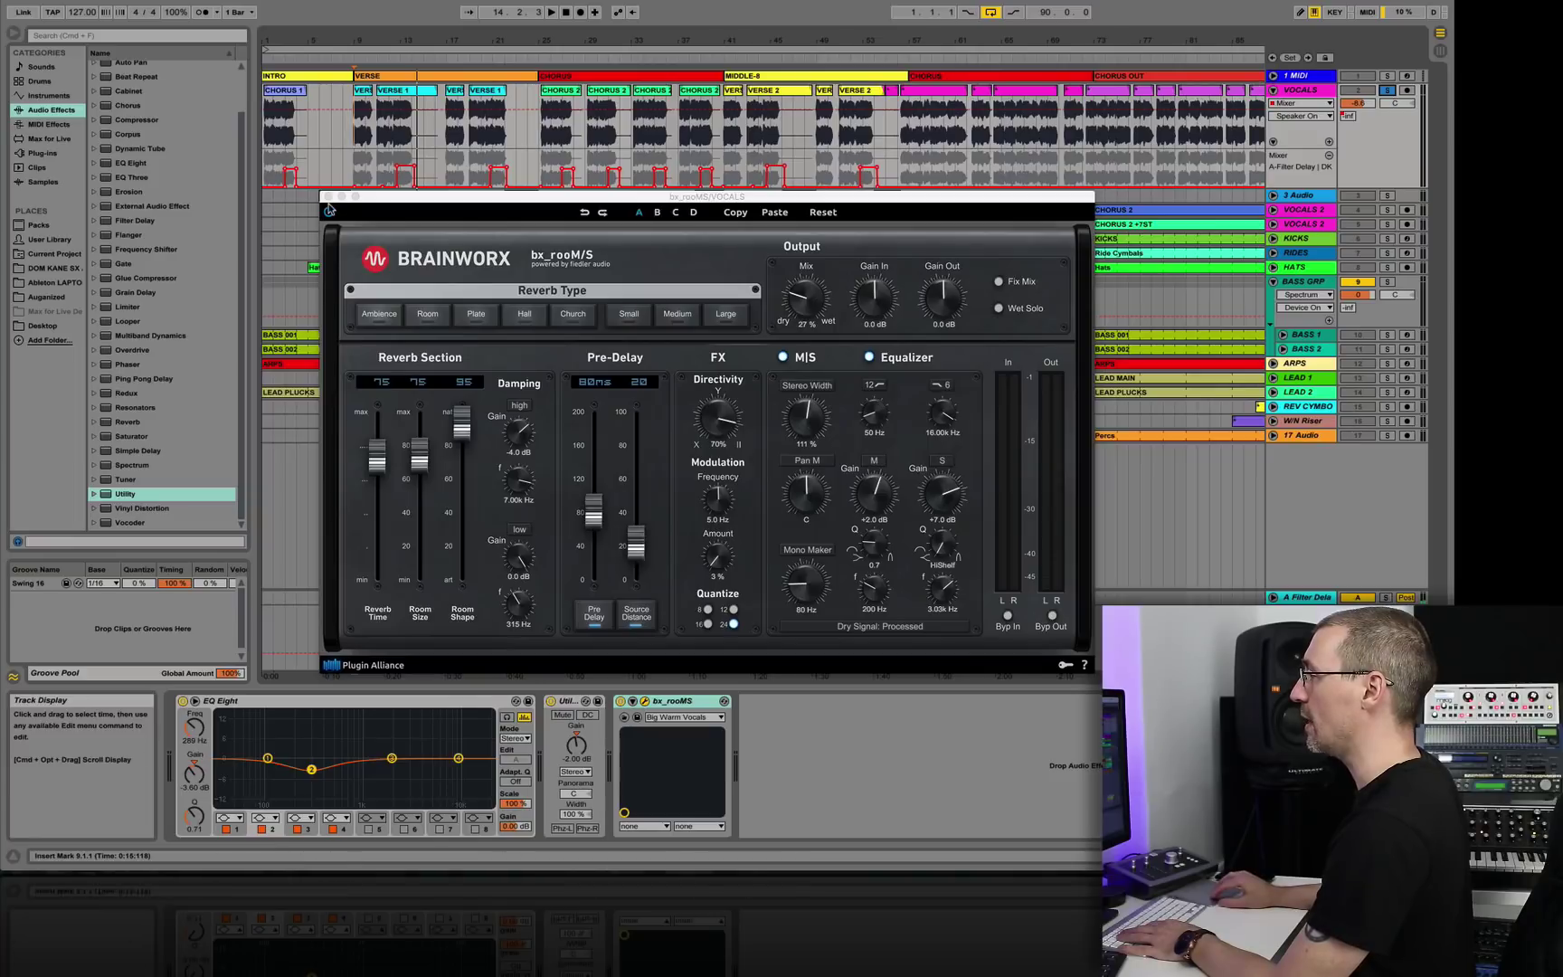
Close the reverb plug-in window and audition the VOCALS track at the start of the verse.
key("super+alt+p")
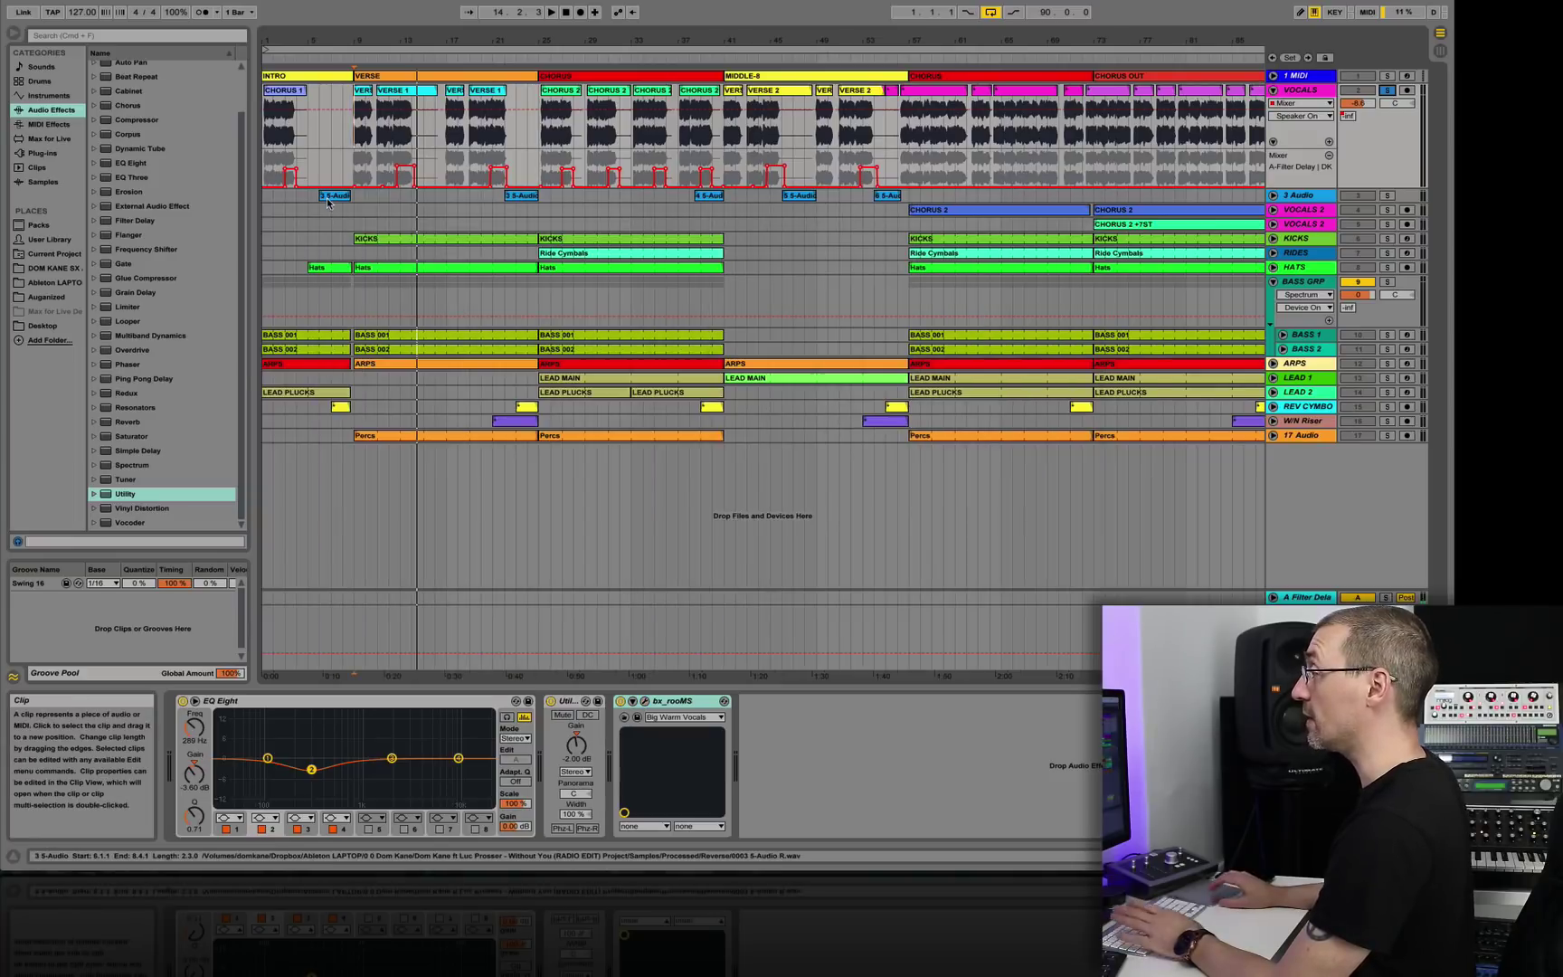
left_click(366, 151)
key("space")
left_click(355, 136)
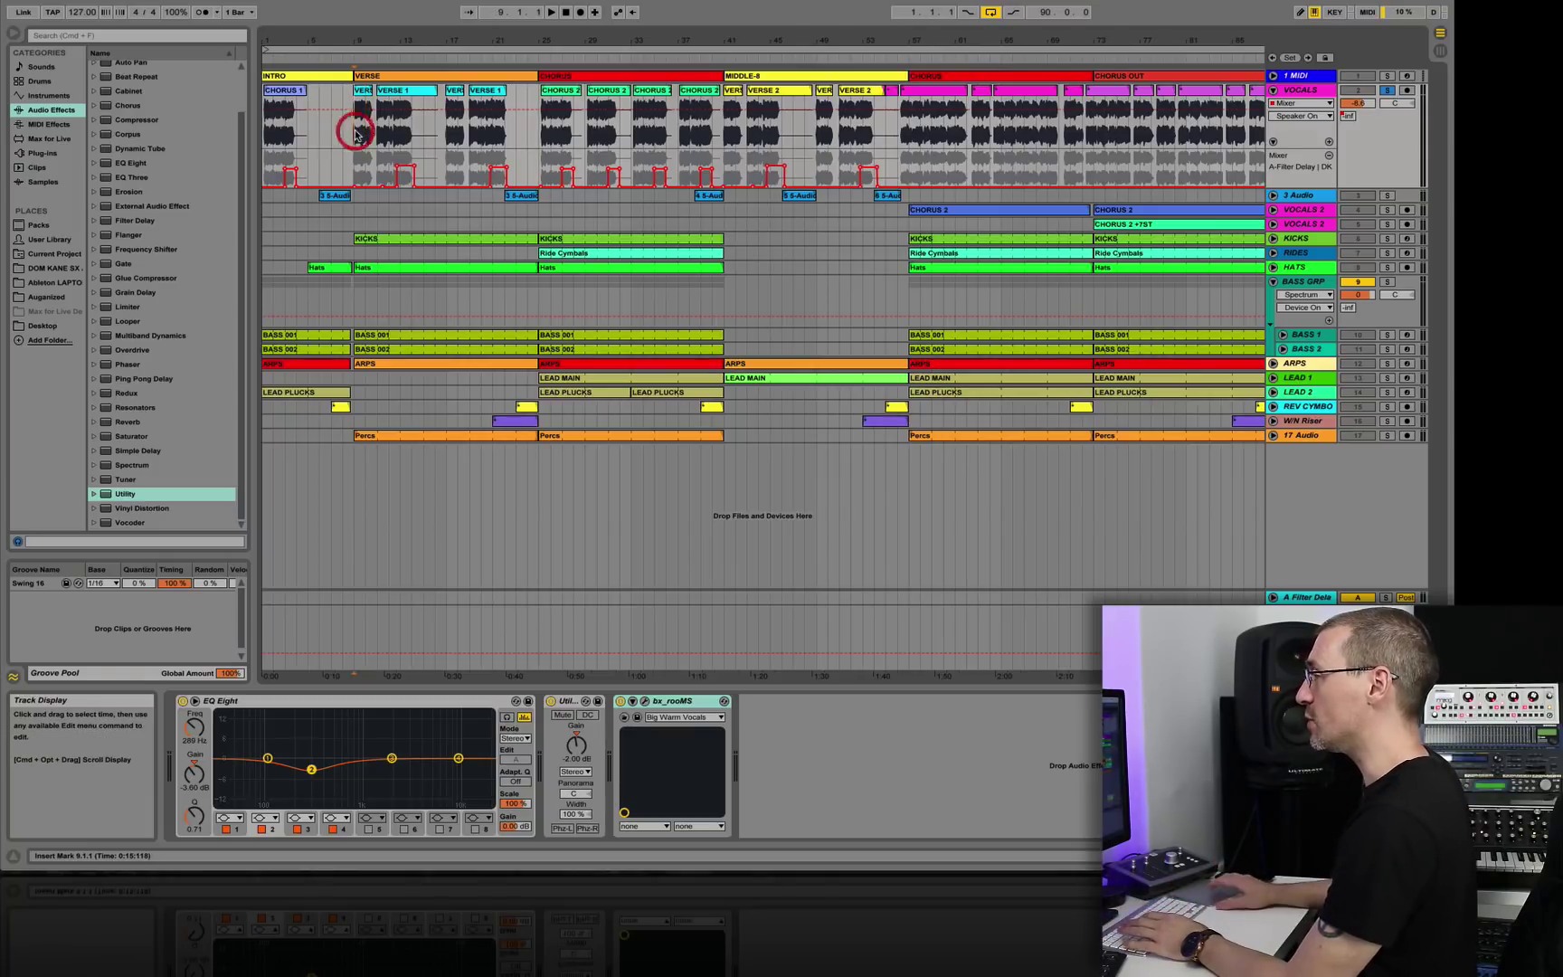
Add a second return track after A Filter Delay and switch off the bx_rooMS reverb on the VOCALS track.
left_click(1298, 598)
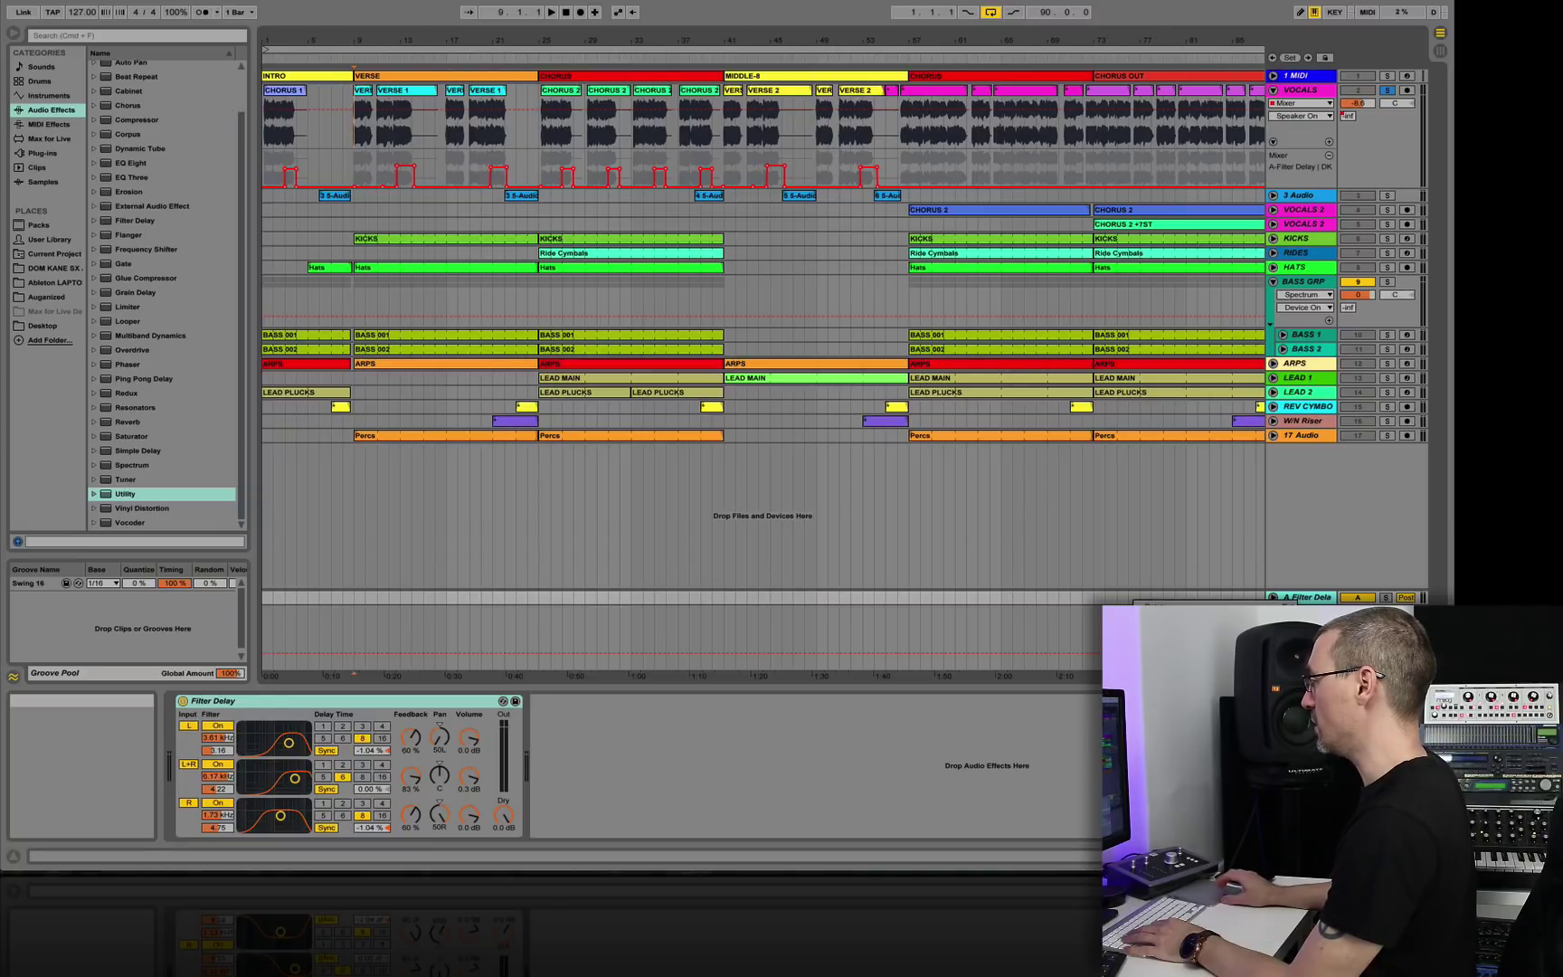
key("super+alt+t")
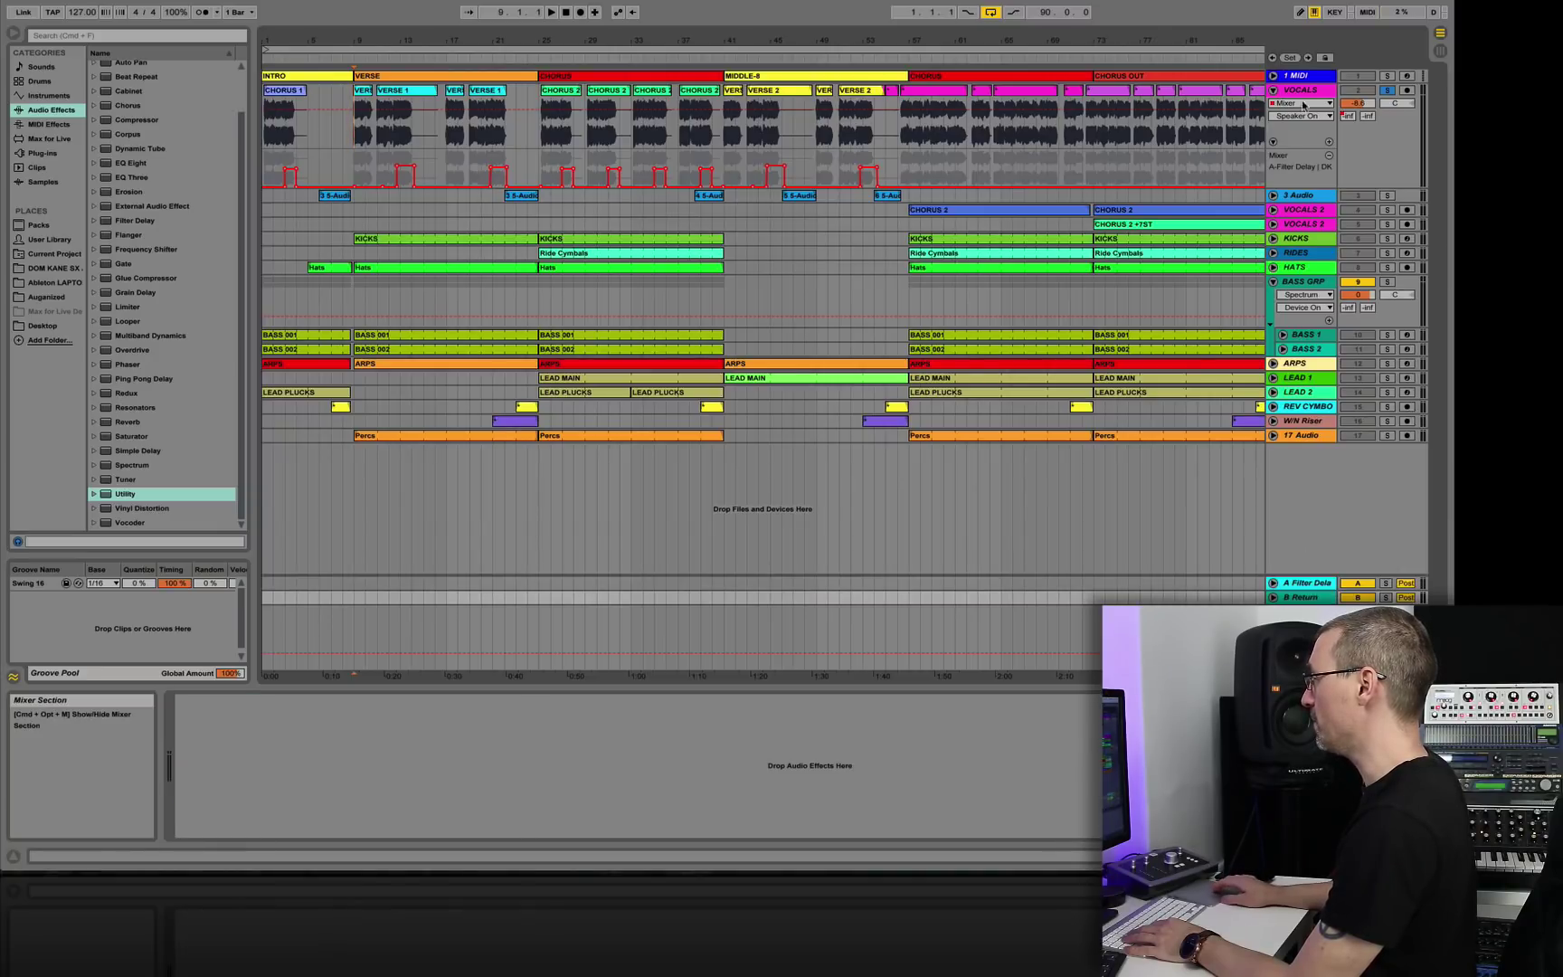
left_click(1301, 91)
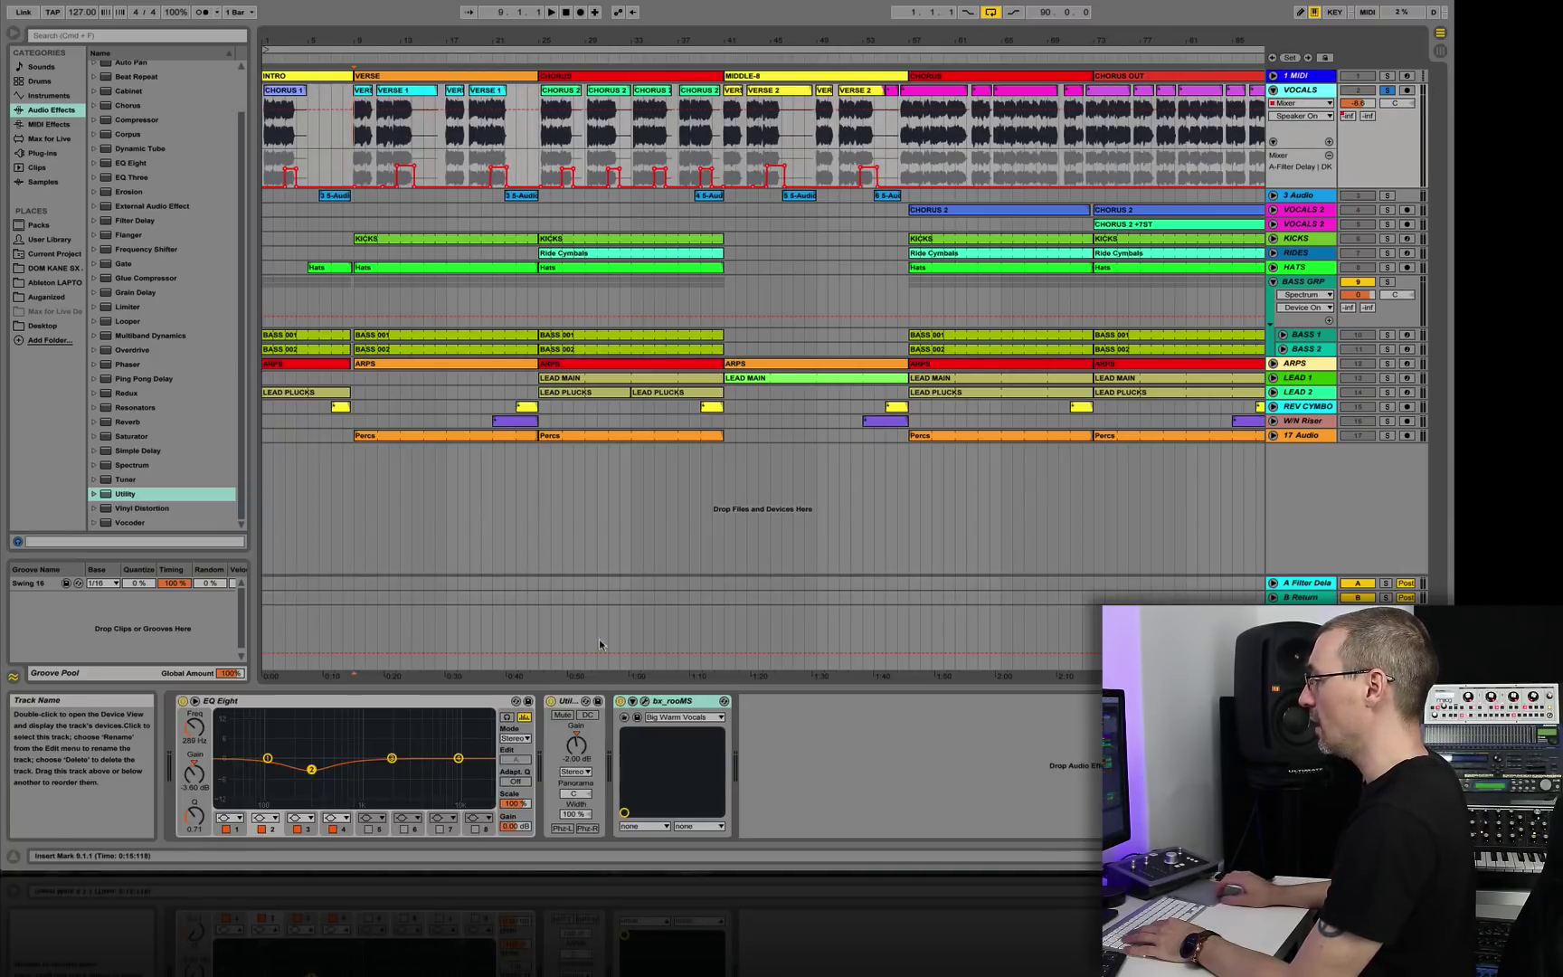
left_click(620, 702)
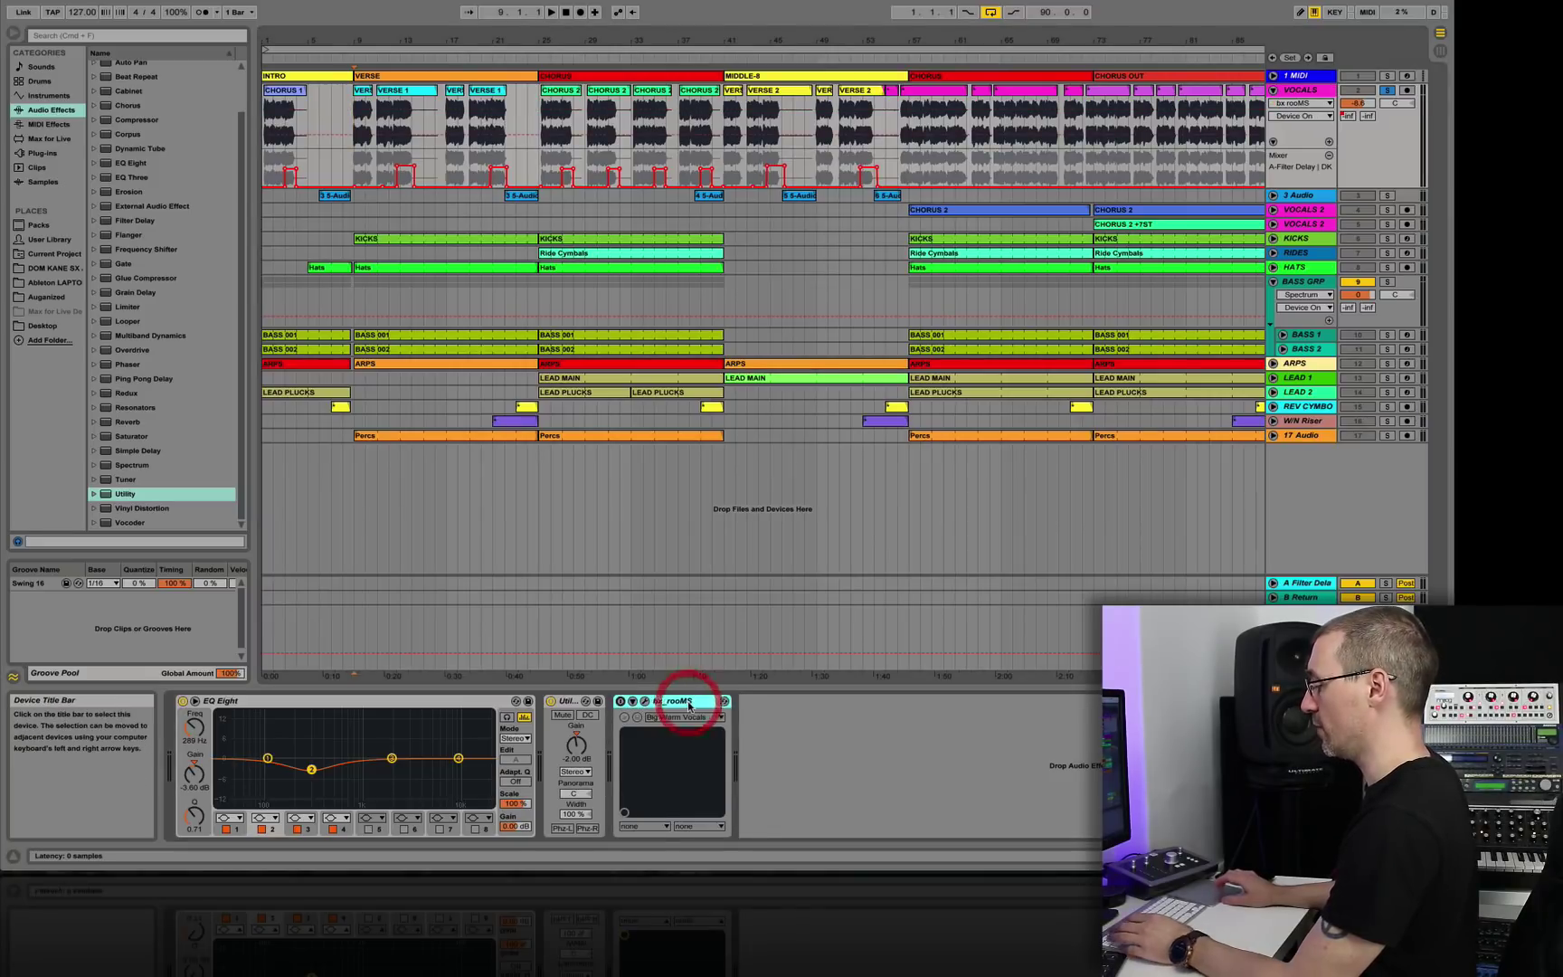
Copy the bx_rooMS reverb from the VOCALS track onto return track B and switch the copy on.
left_click(865, 584)
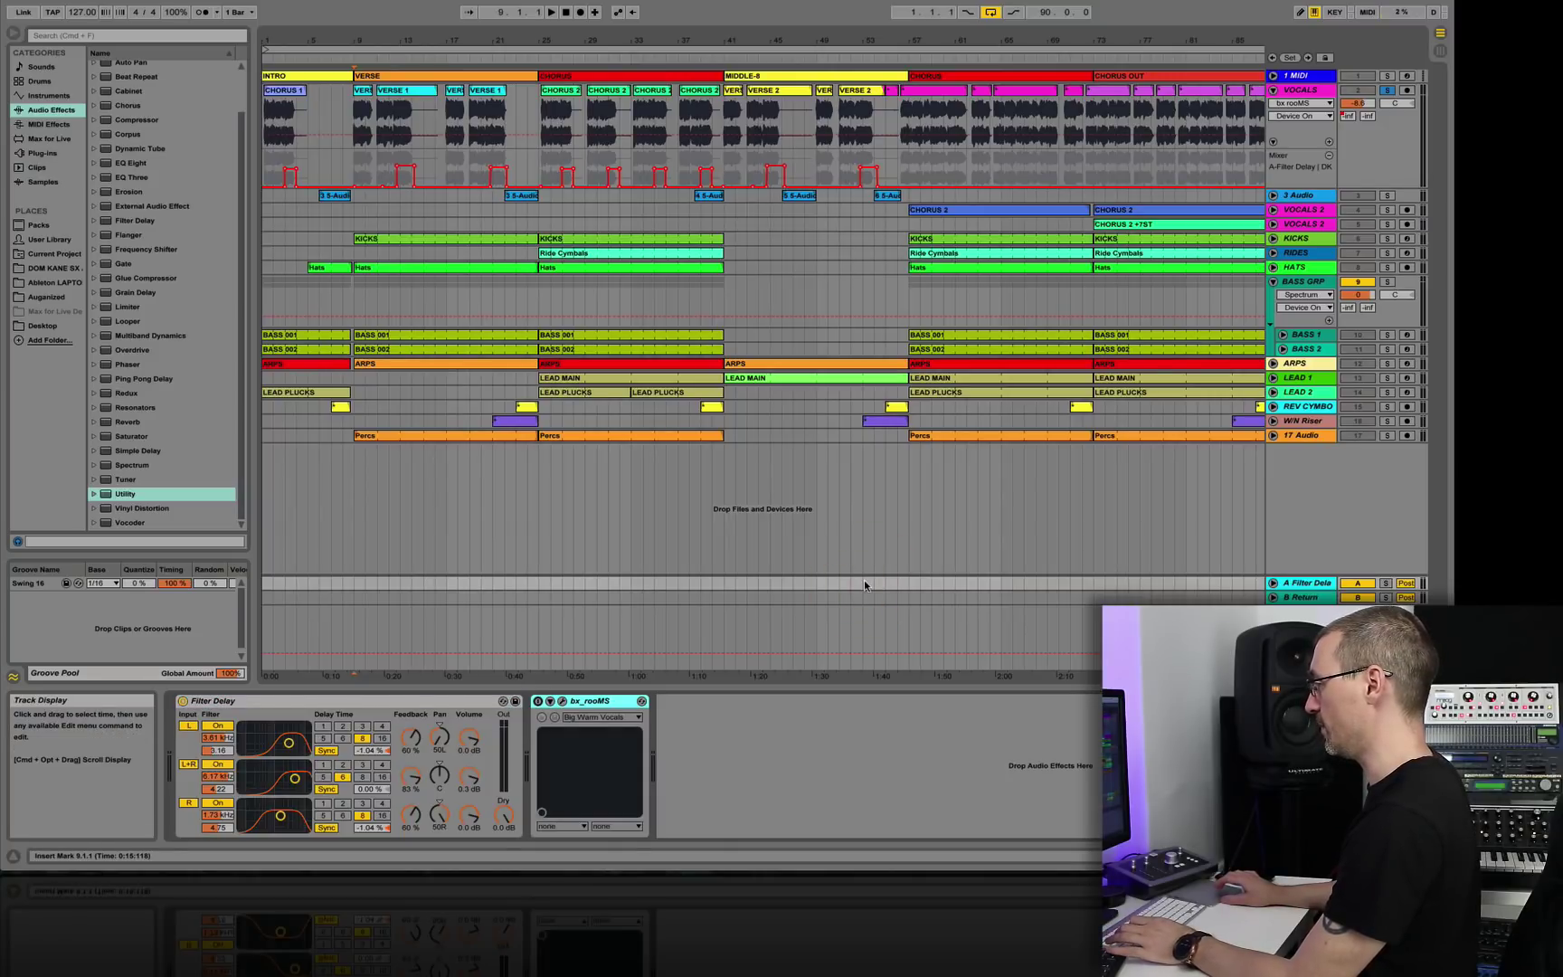
left_click(472, 114)
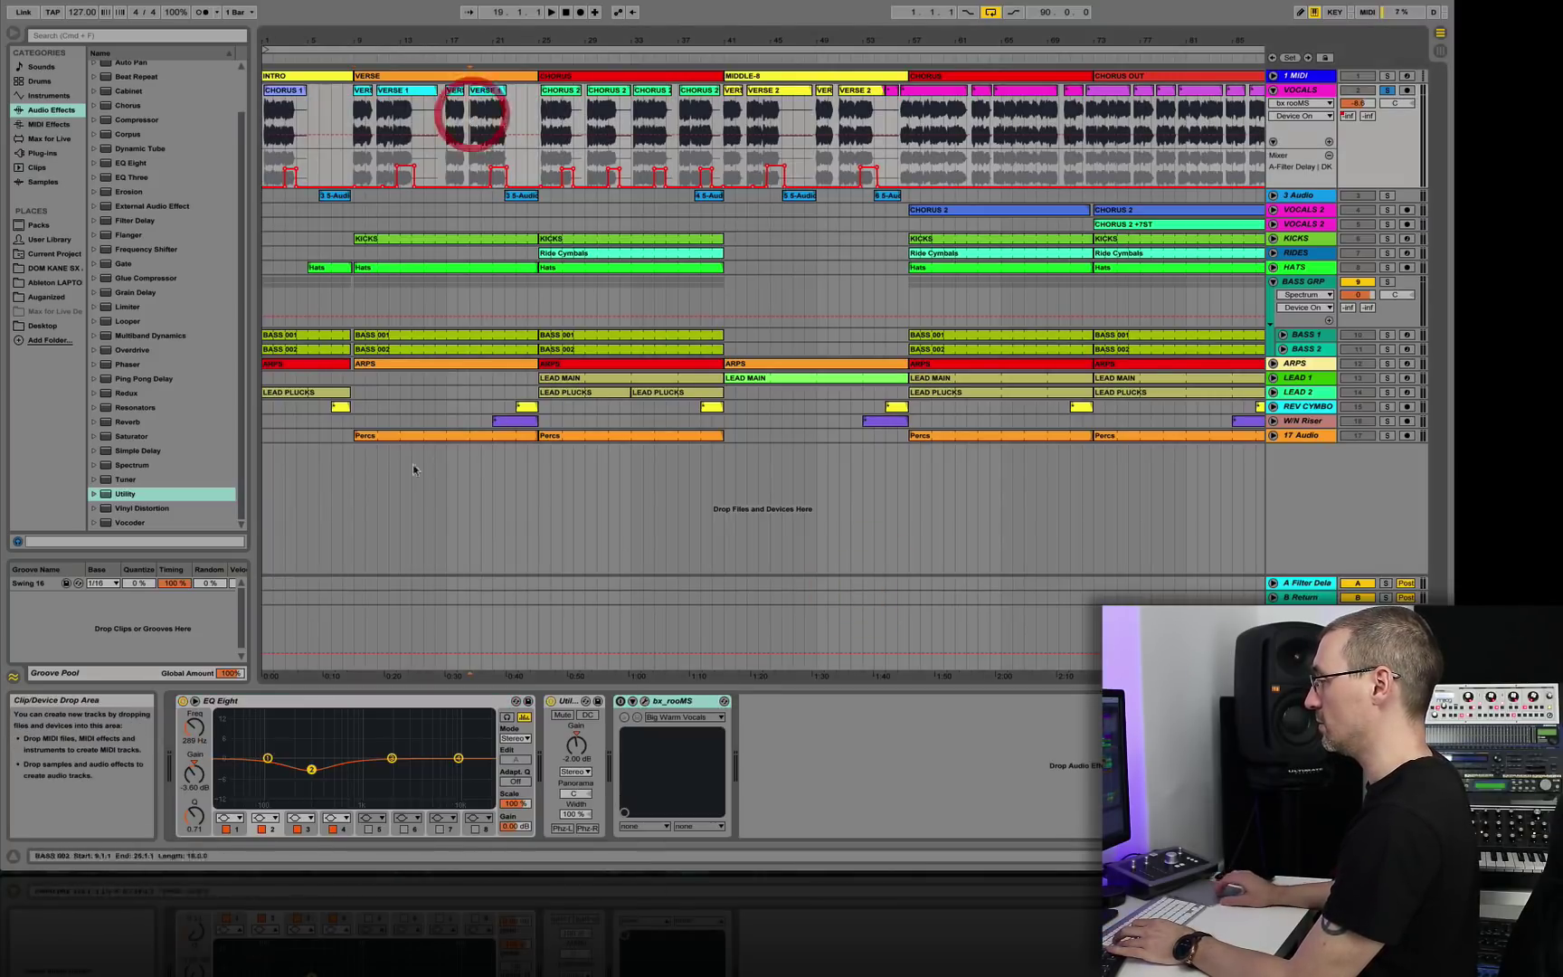
left_click(677, 703)
left_click_drag(677, 703, 942, 655)
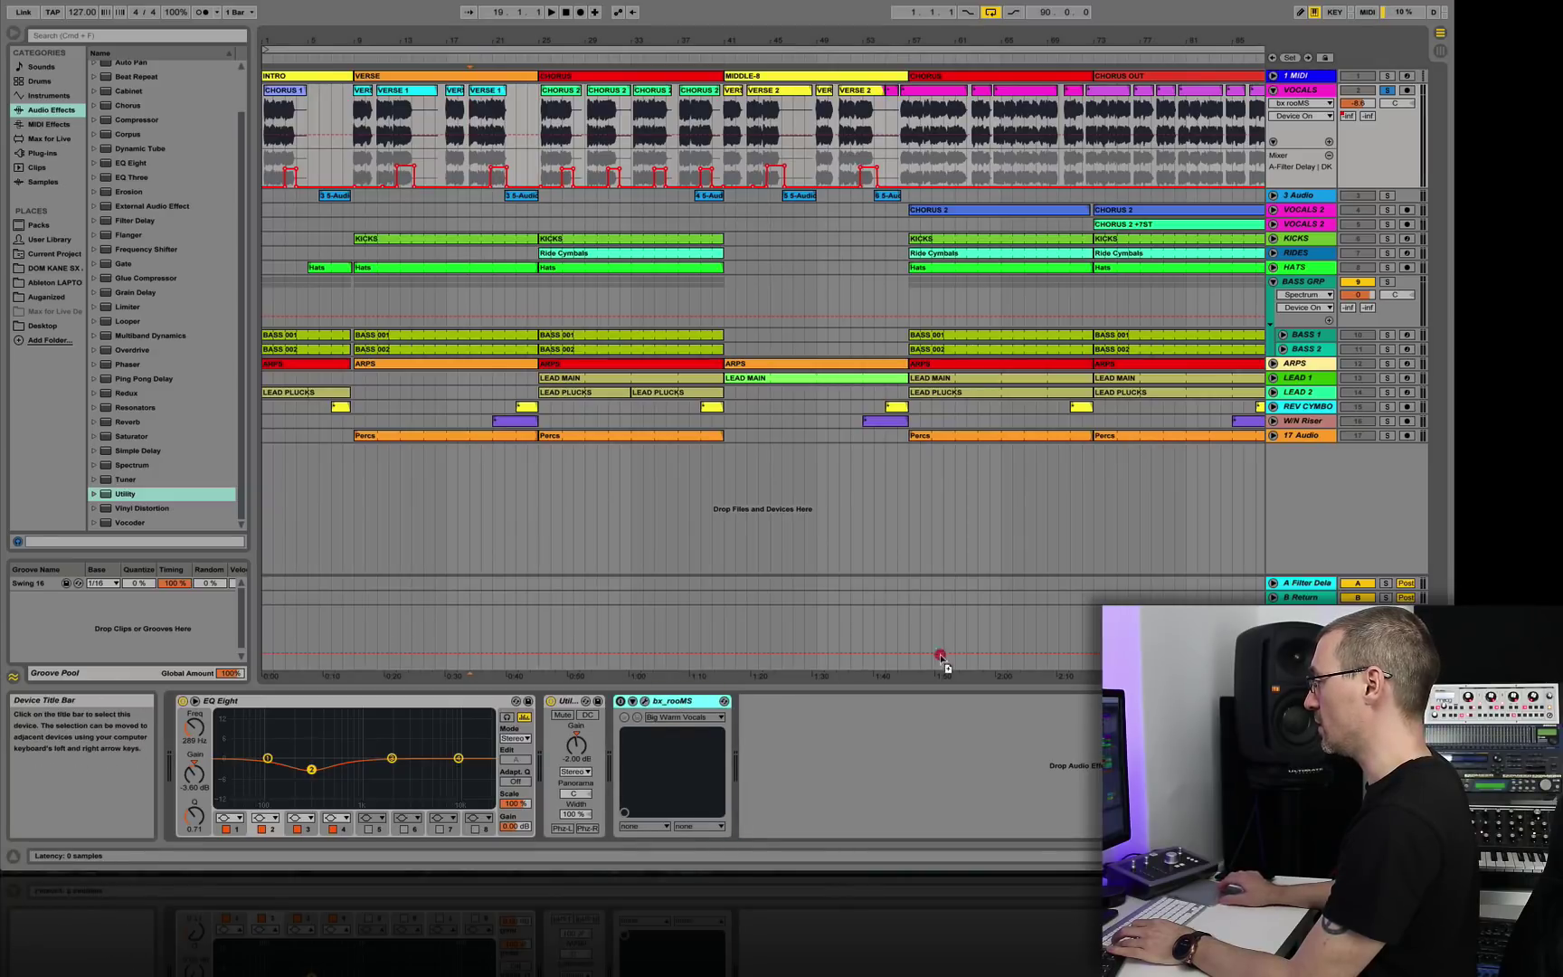
left_click_drag(981, 595, 981, 593)
left_click(183, 702)
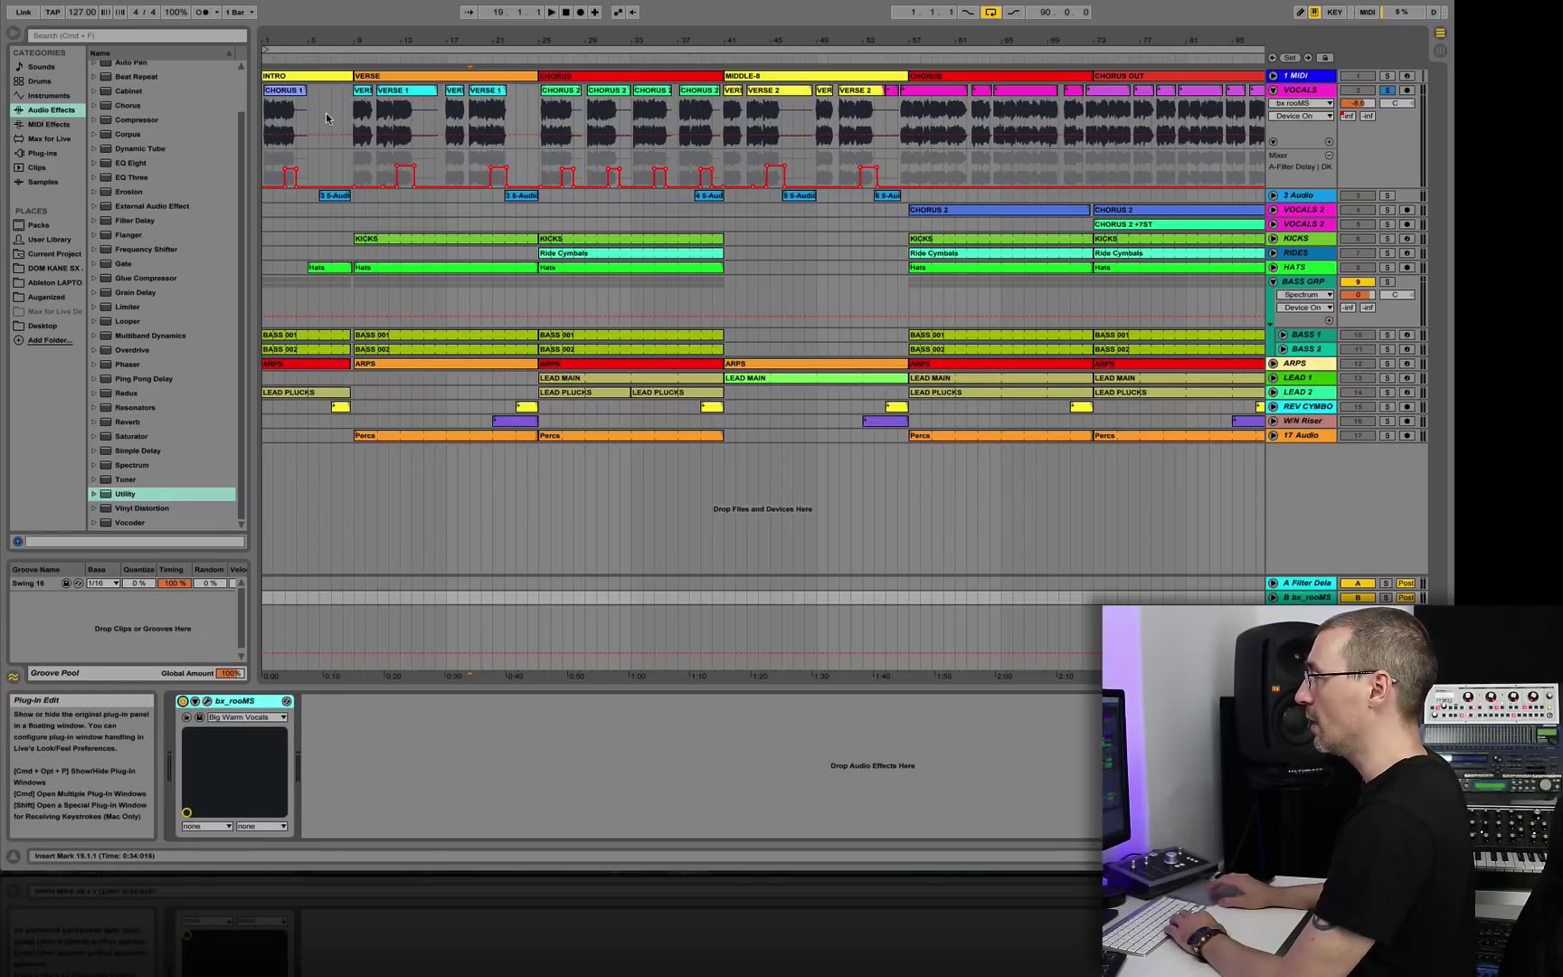
Show the B-bx_rooMS send automation on the VOCALS track and raise its level to about -6.7 dB during playback.
left_click(361, 120)
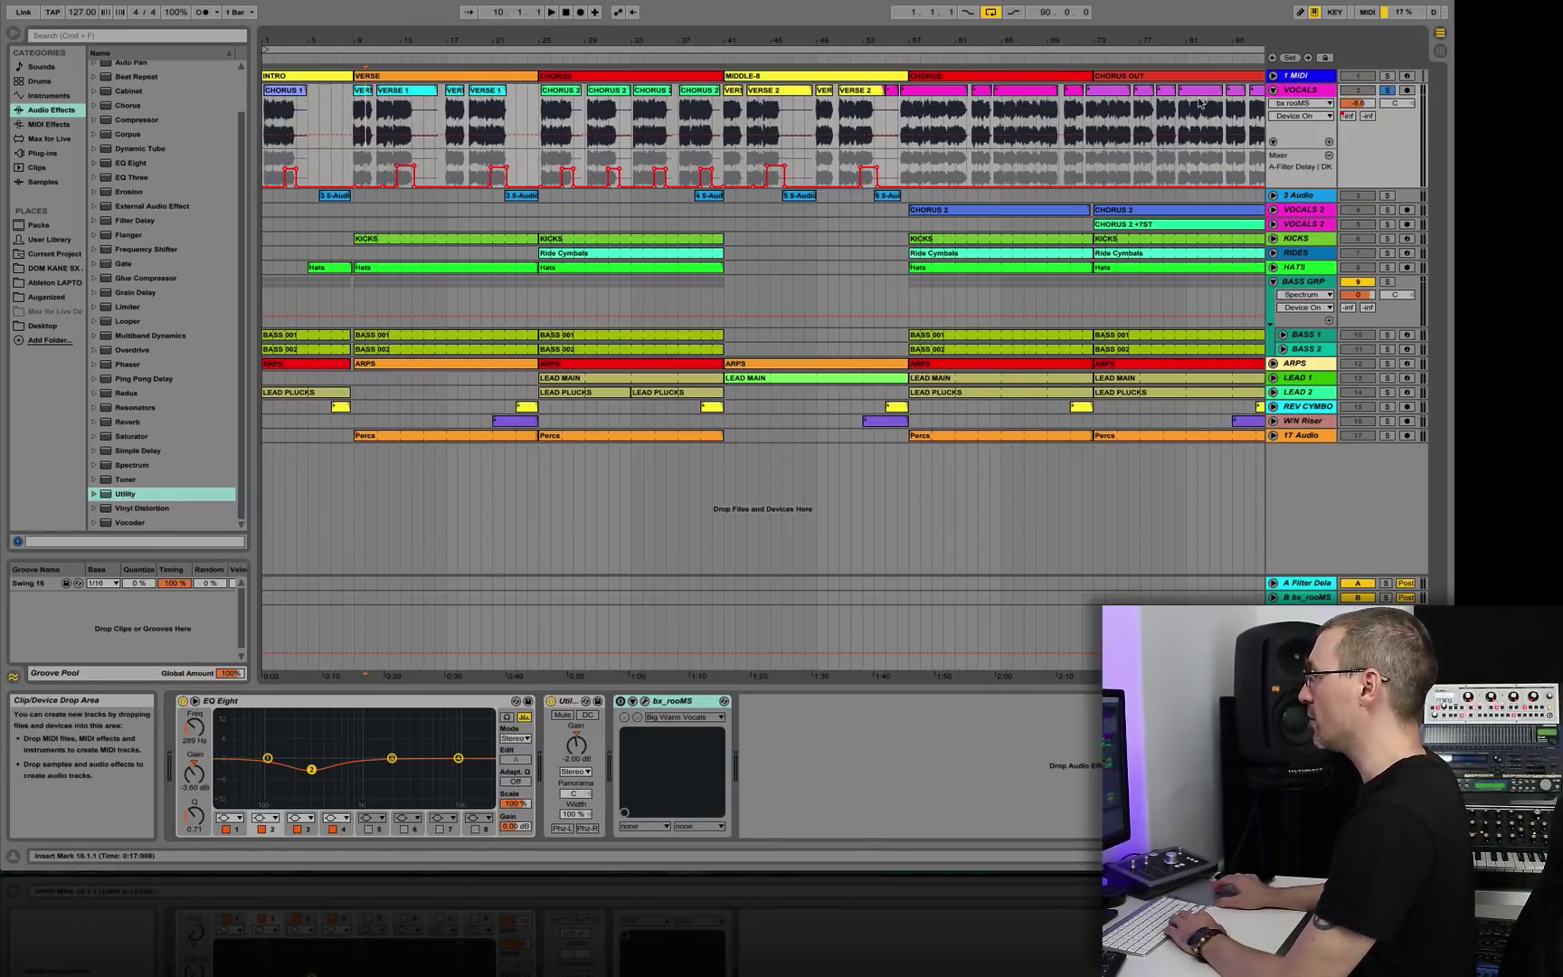
left_click(1310, 105)
left_click(1287, 171)
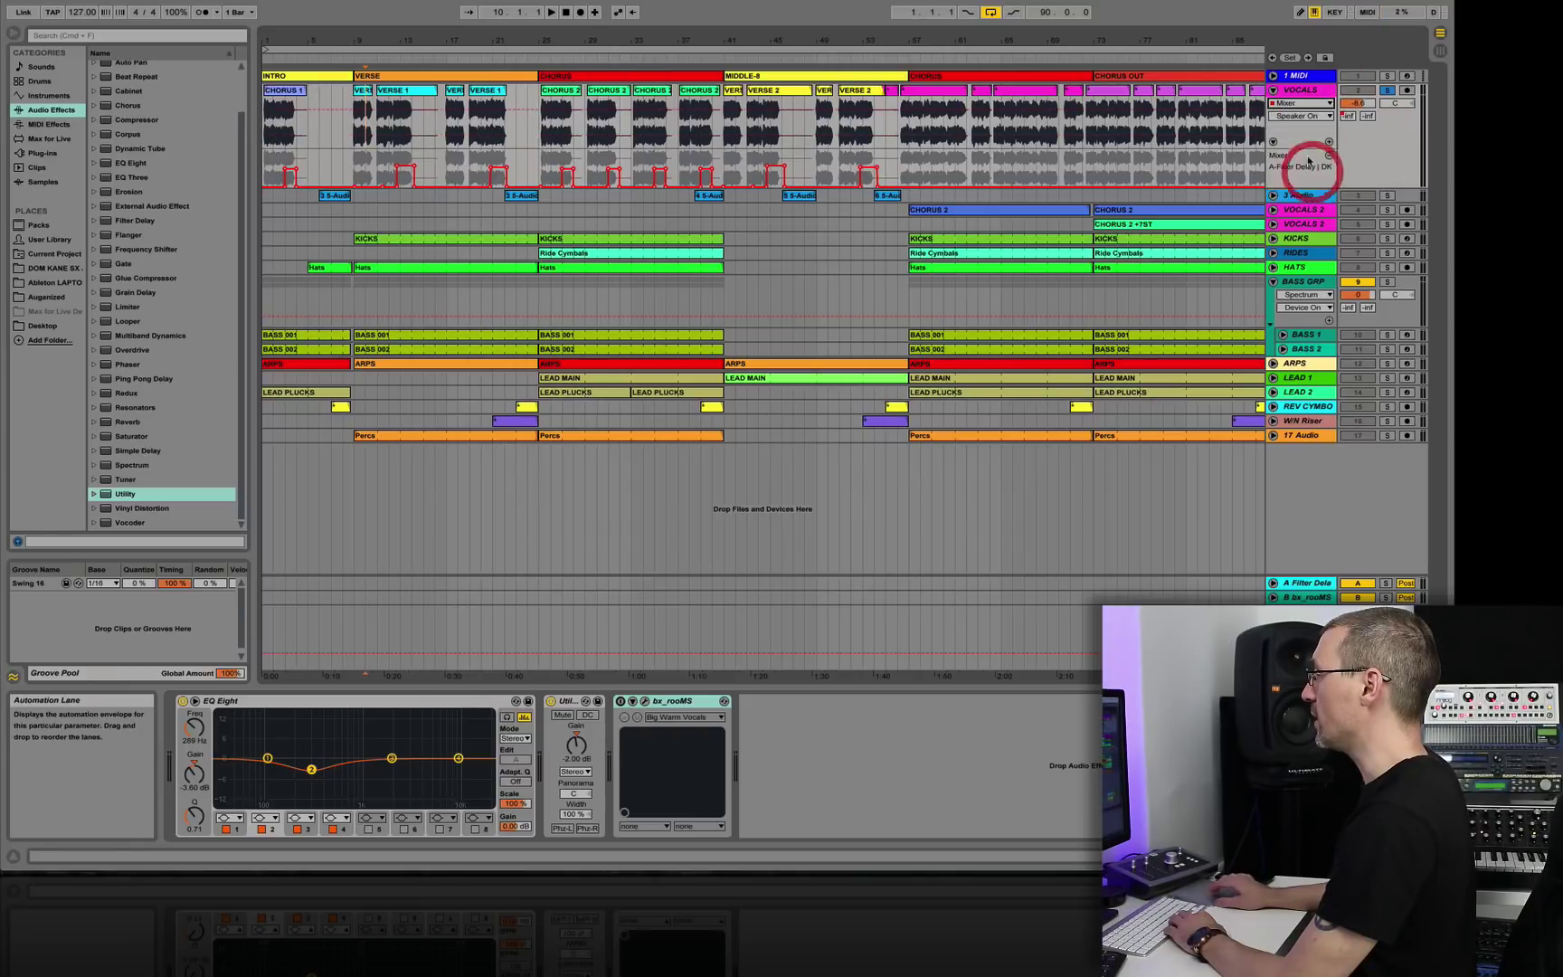
left_click(1302, 116)
left_click(1298, 183)
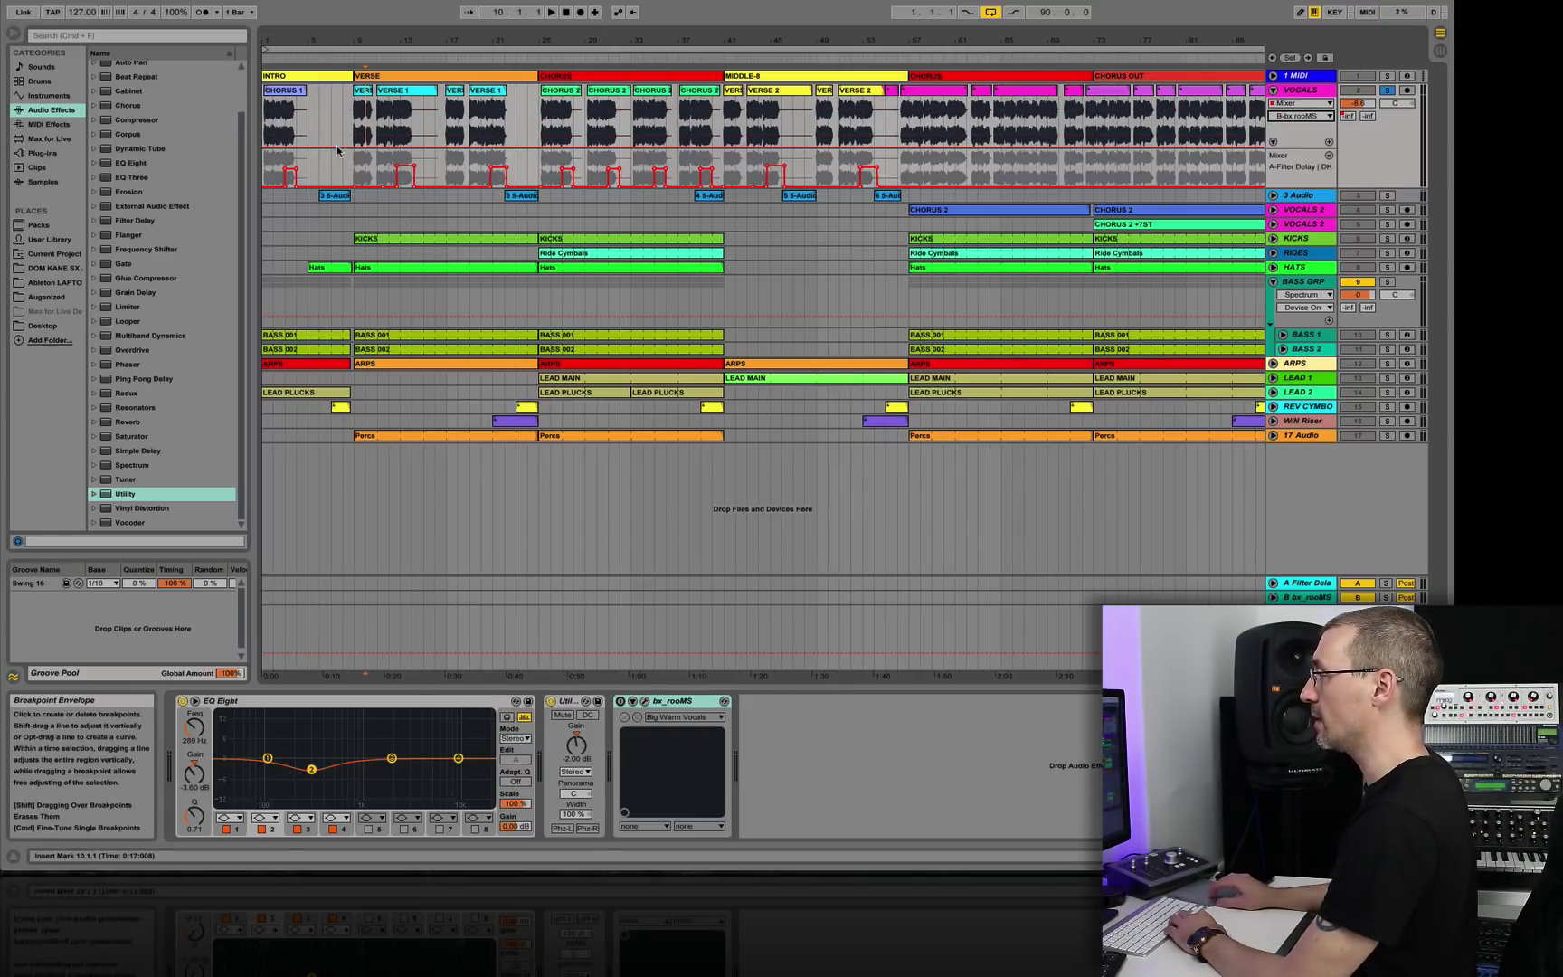
key("space")
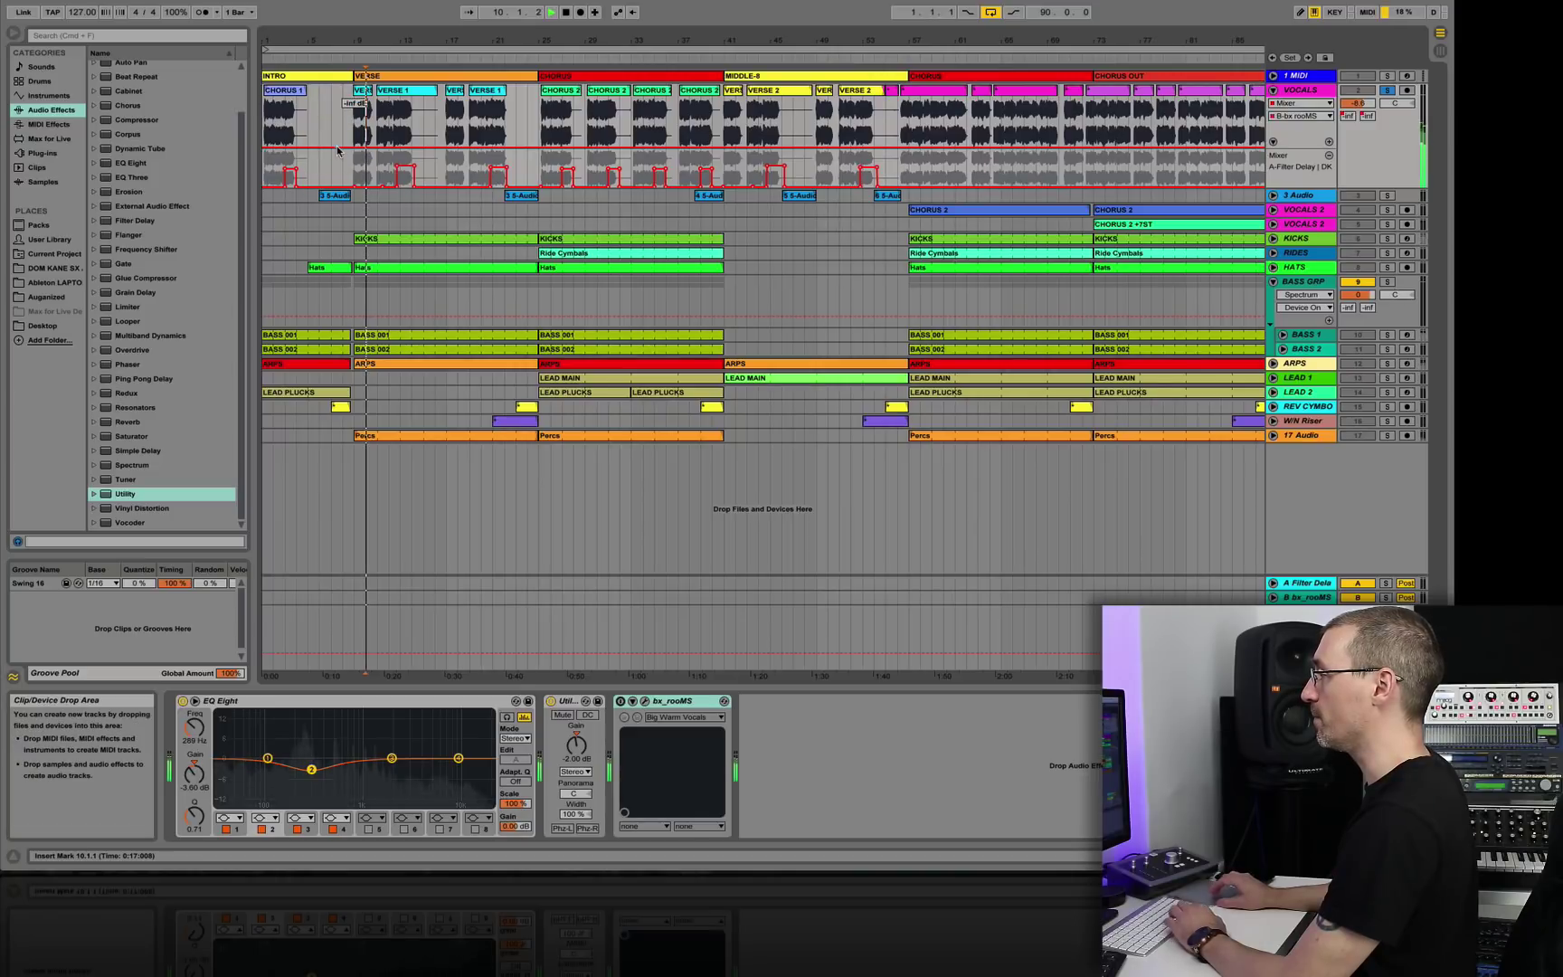
left_click_drag(337, 147, 339, 106)
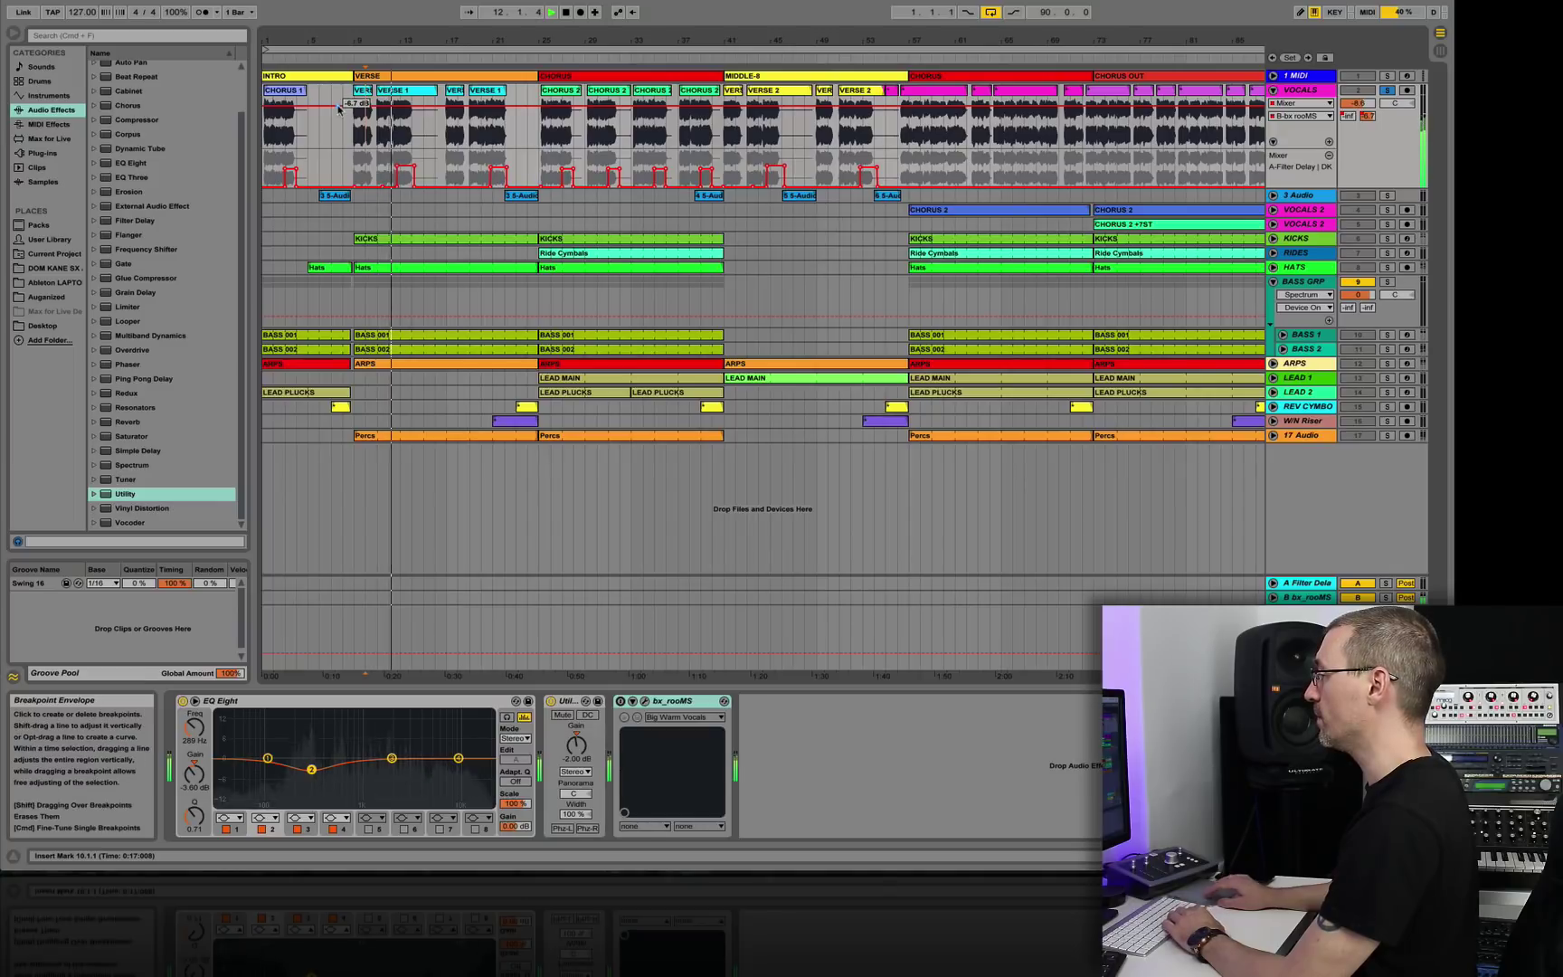
key("space")
Set the mix of the bx_rooMS reverb on return track B to 100% wet and close its window.
left_click(1306, 598)
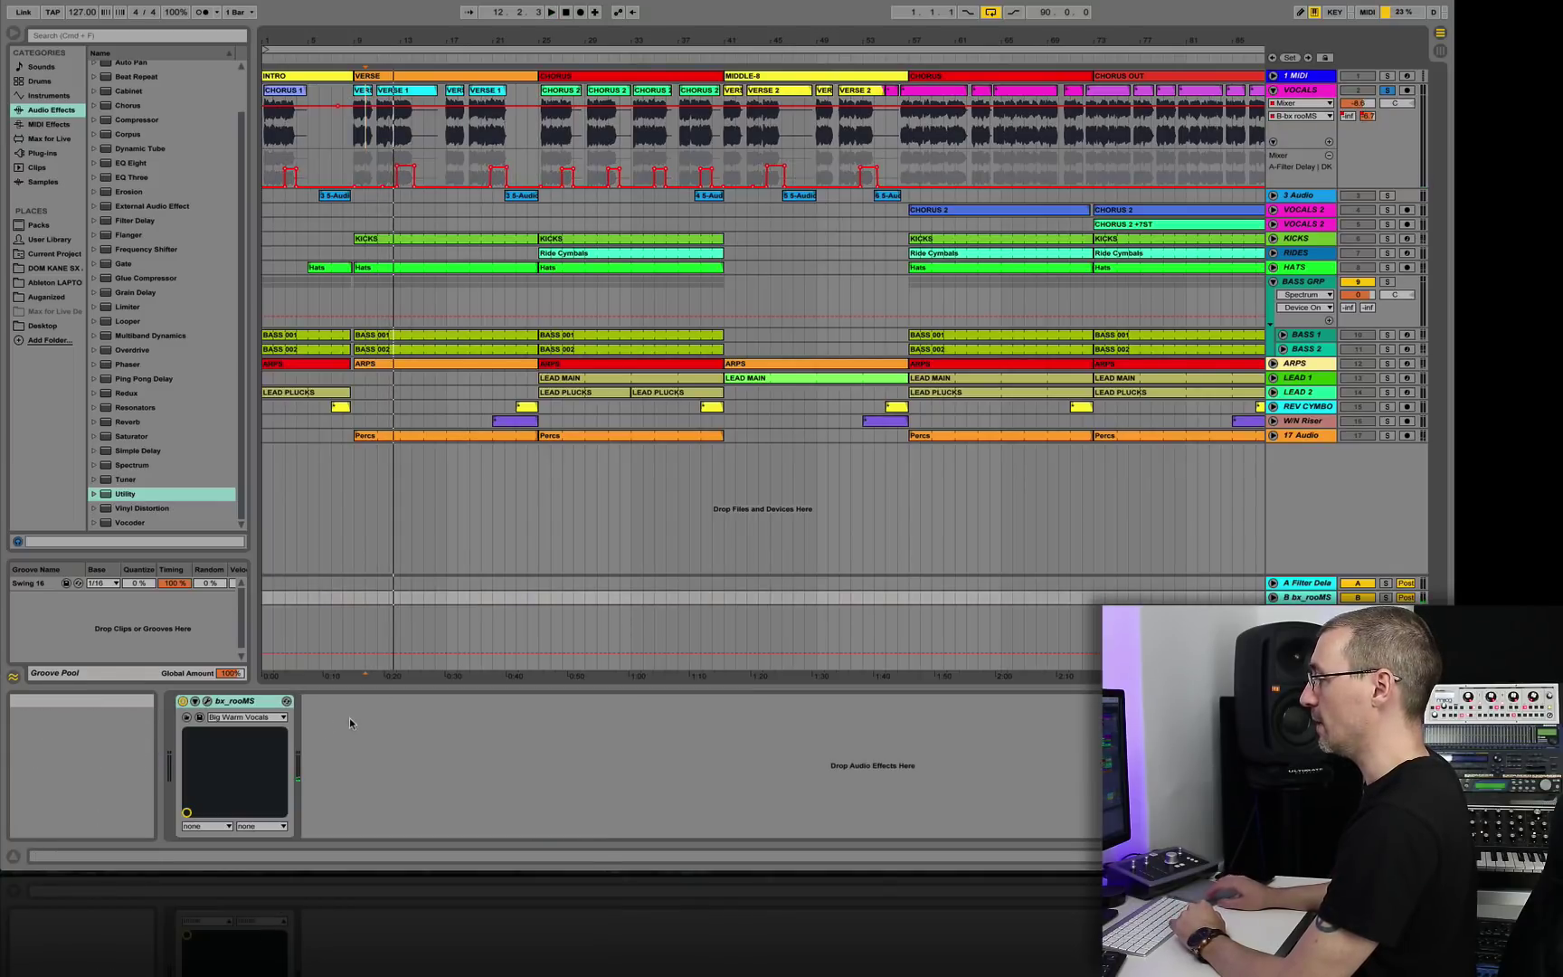
left_click(207, 701)
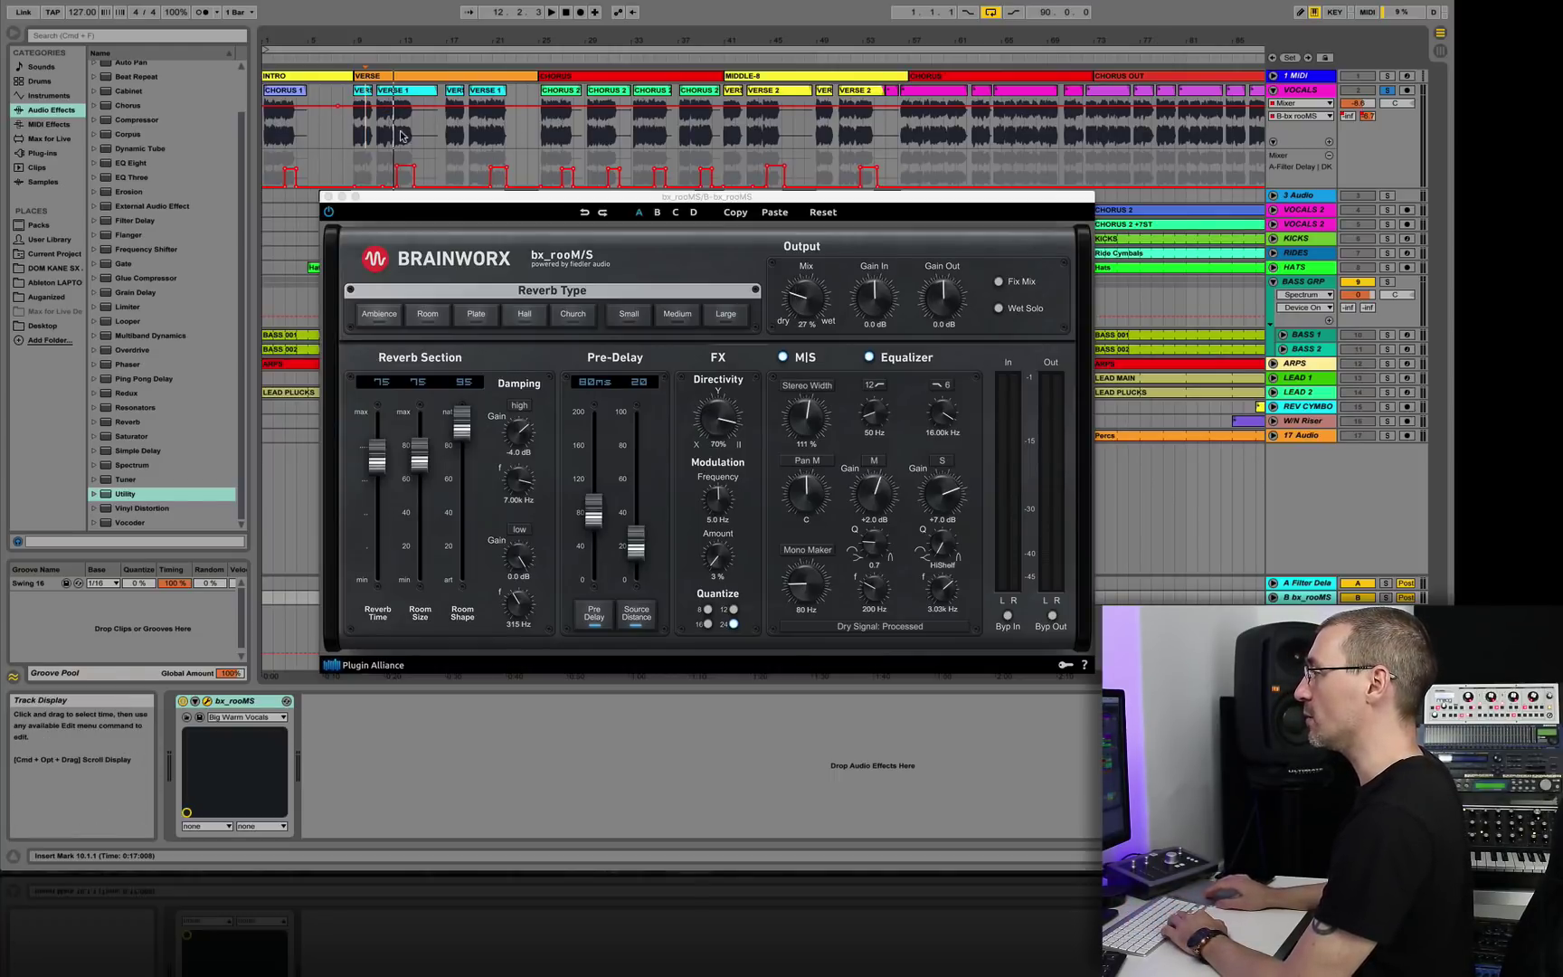
left_click_drag(801, 307, 805, 204)
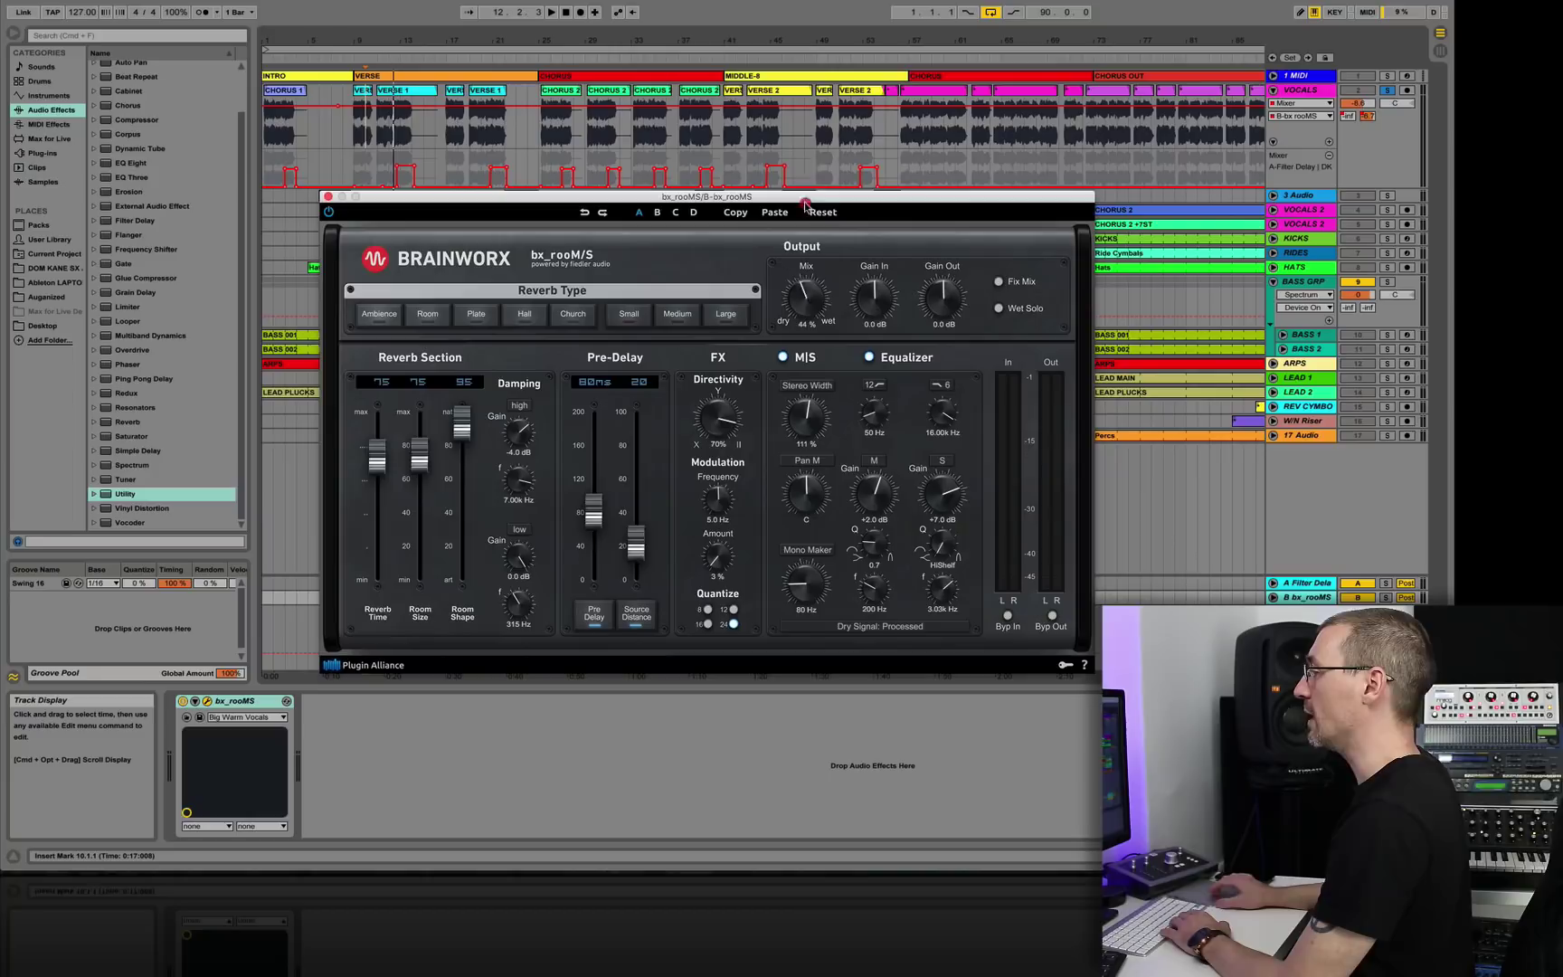
left_click(821, 140)
left_click(327, 202)
Play the verse vocals and lower the VOCALS track's B-bx_rooMS send level slightly.
key("space")
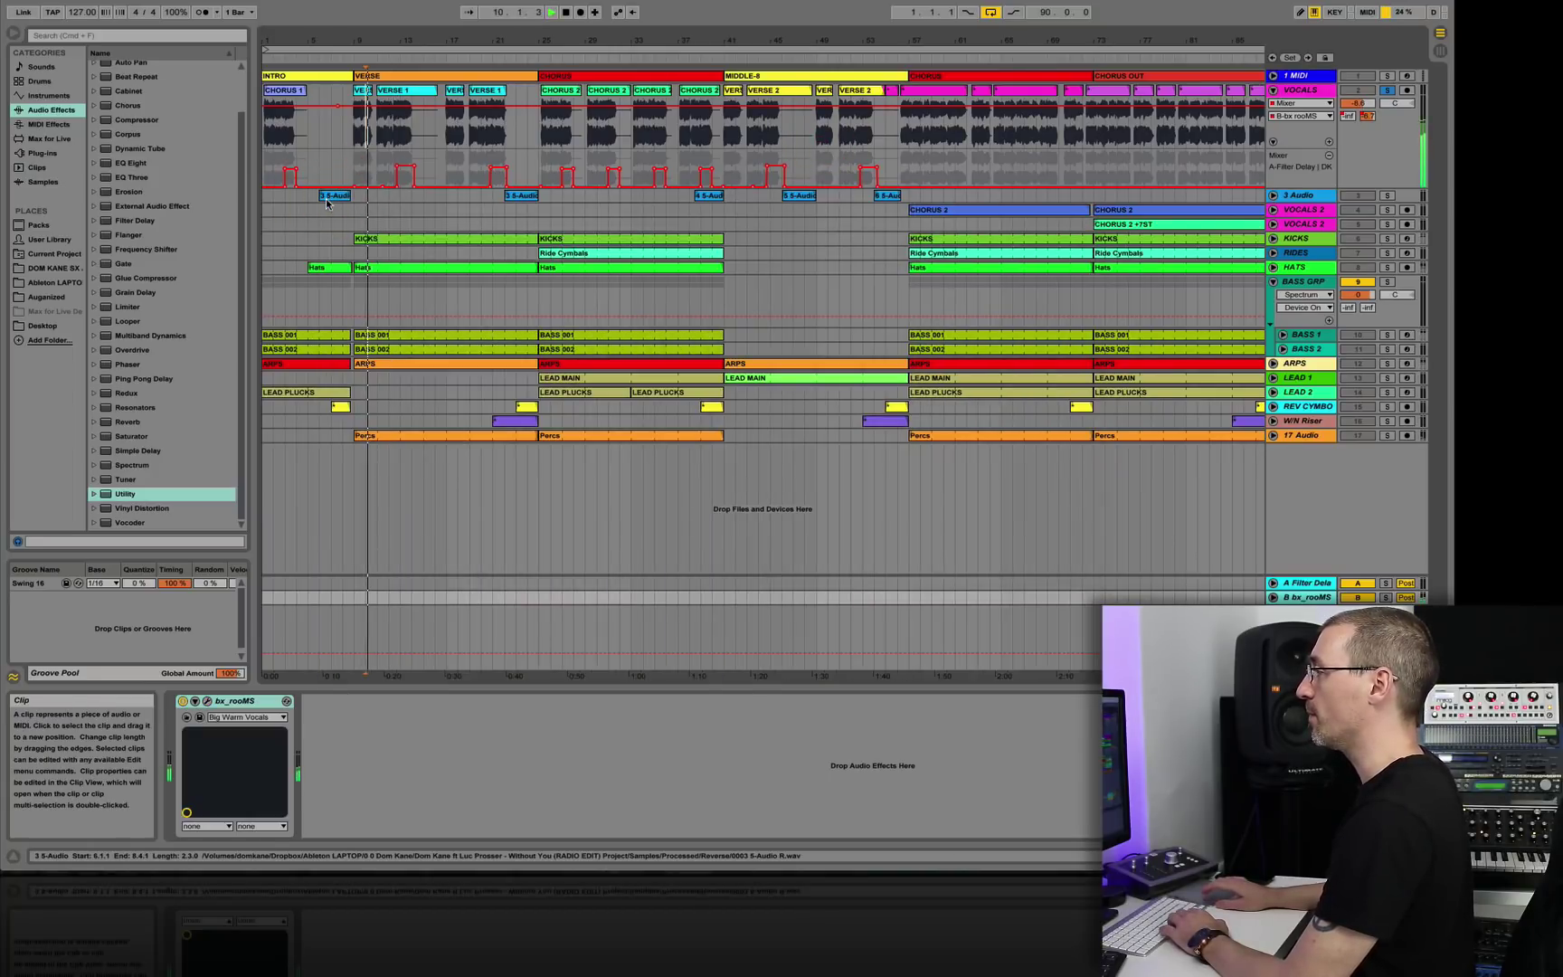
left_click(394, 522)
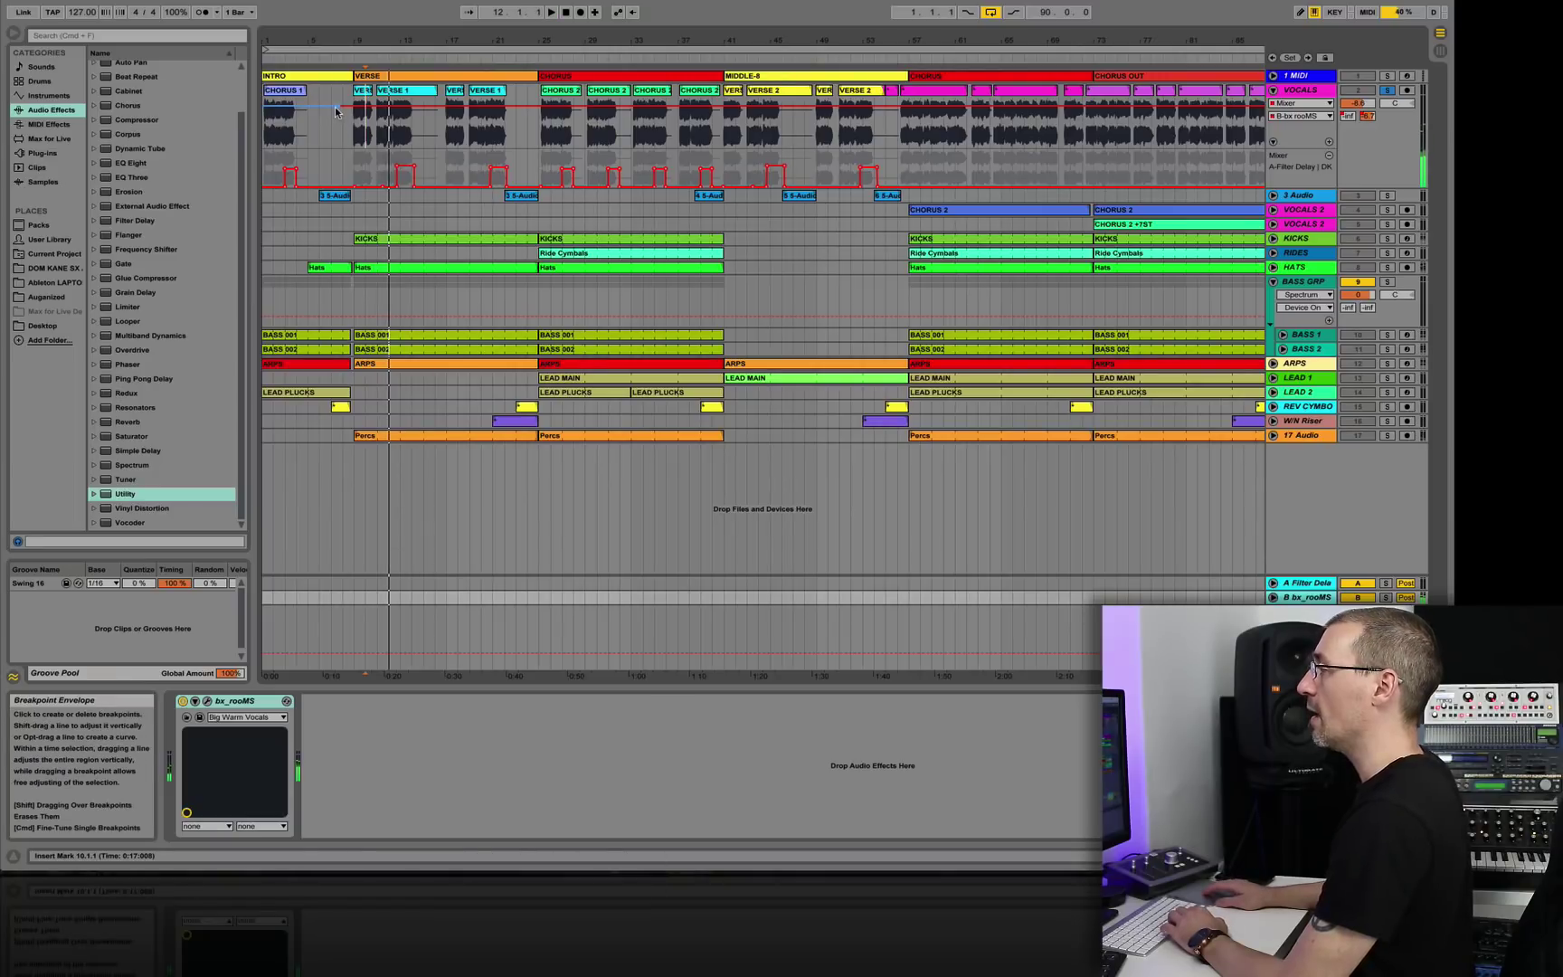
left_click_drag(335, 111, 329, 120)
key("space")
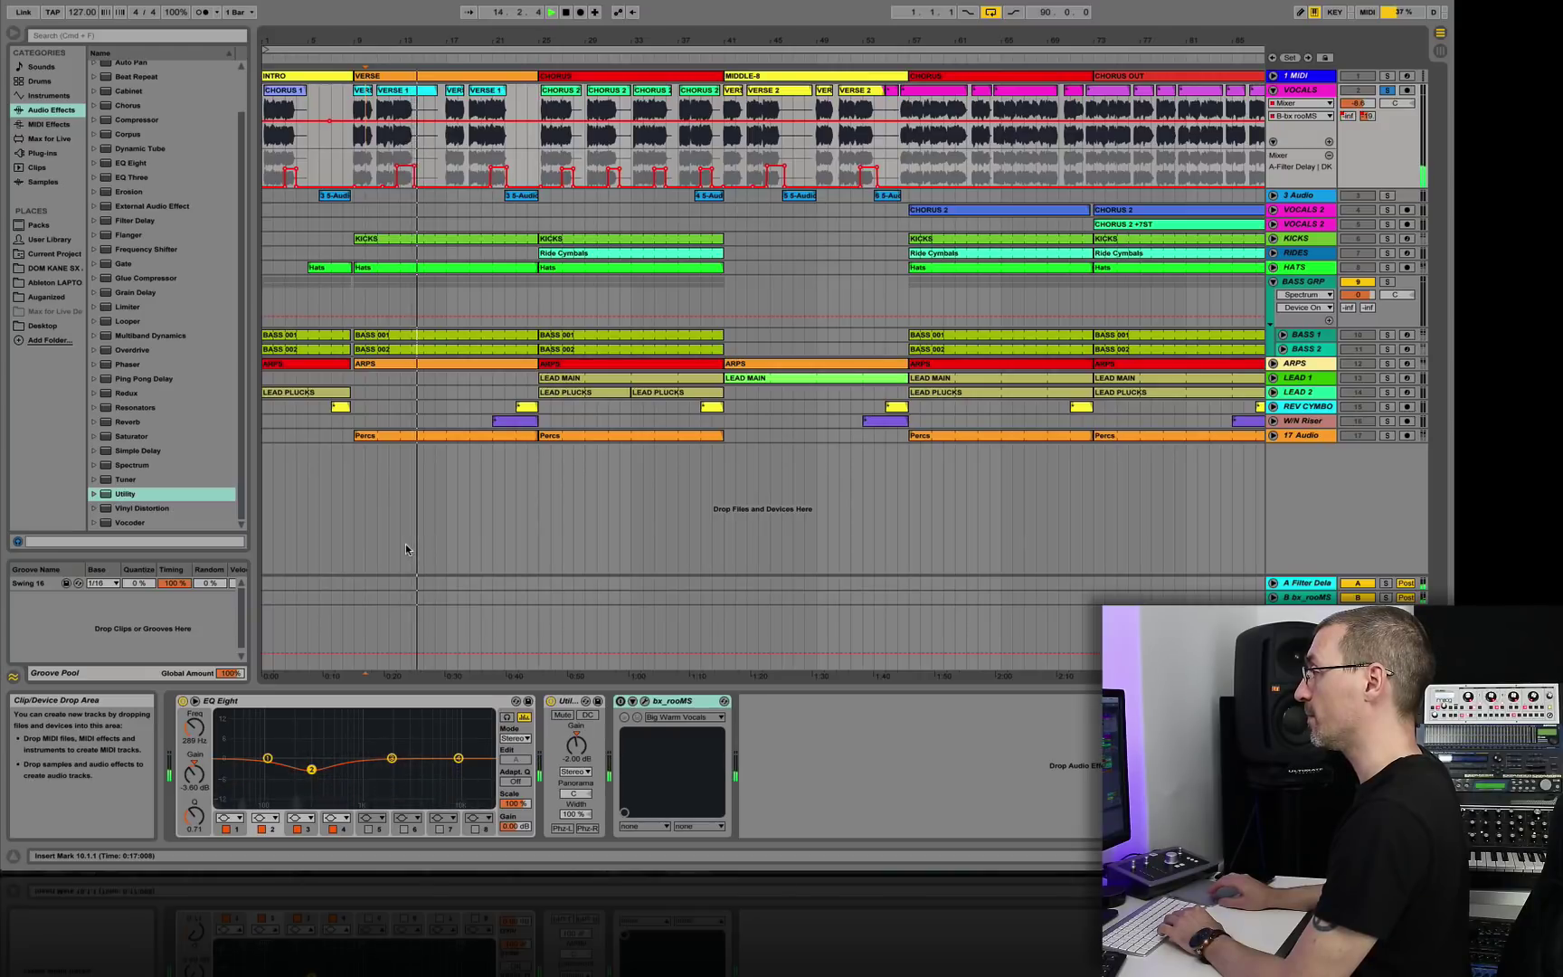
key("space")
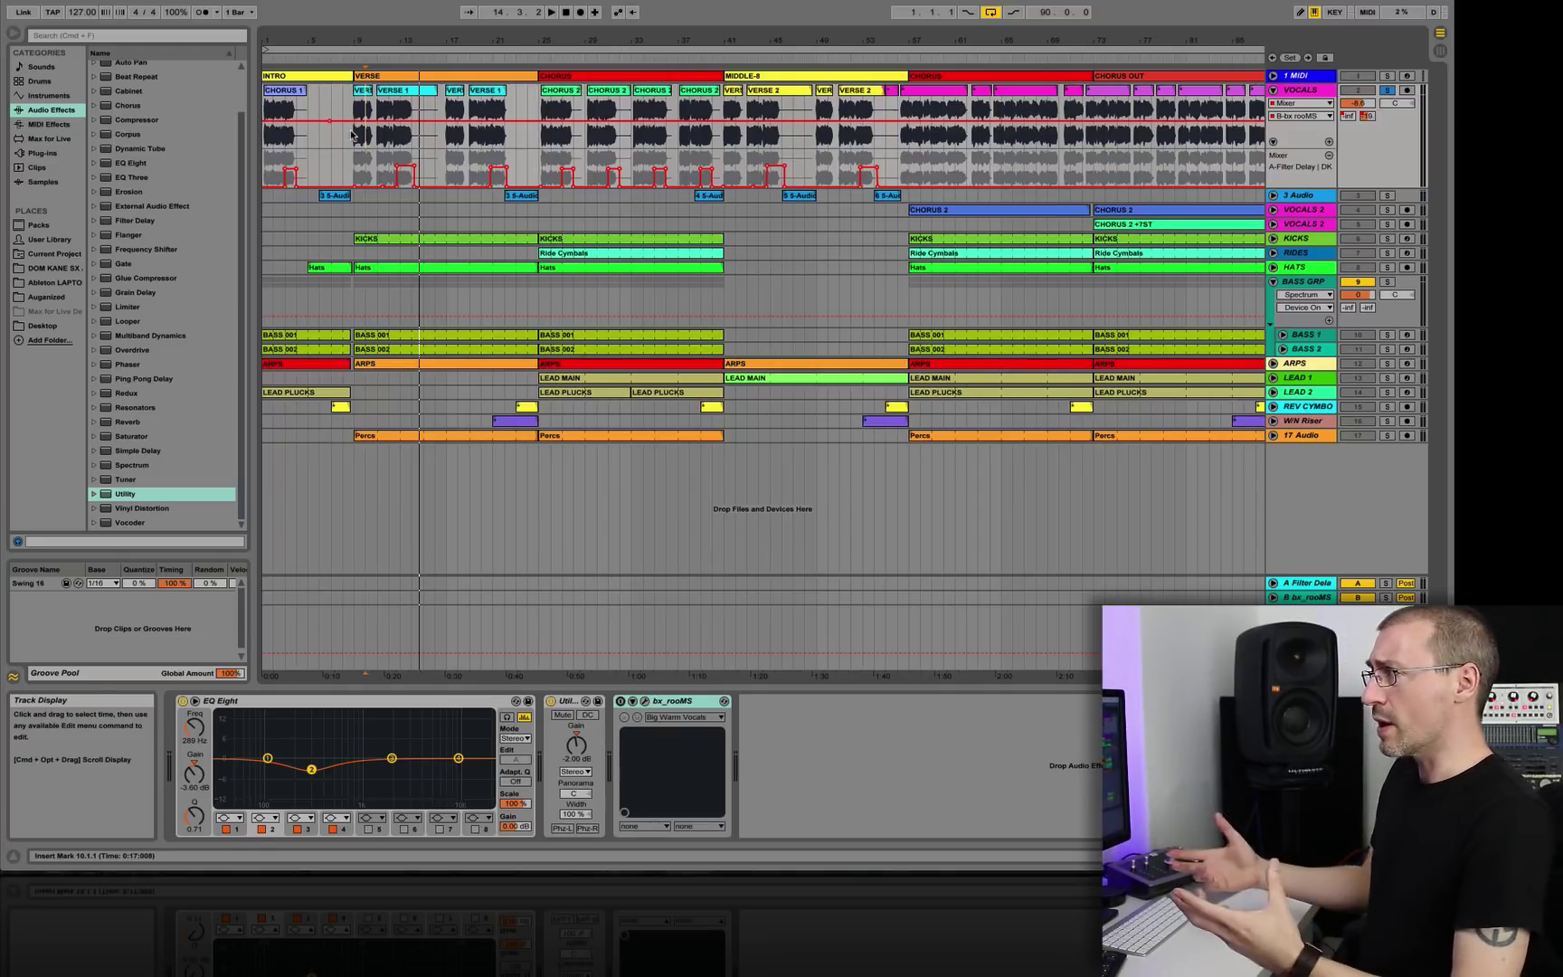
Review the bx_rooMS reverb settings on return track B and close the plug-in window.
left_click(359, 130)
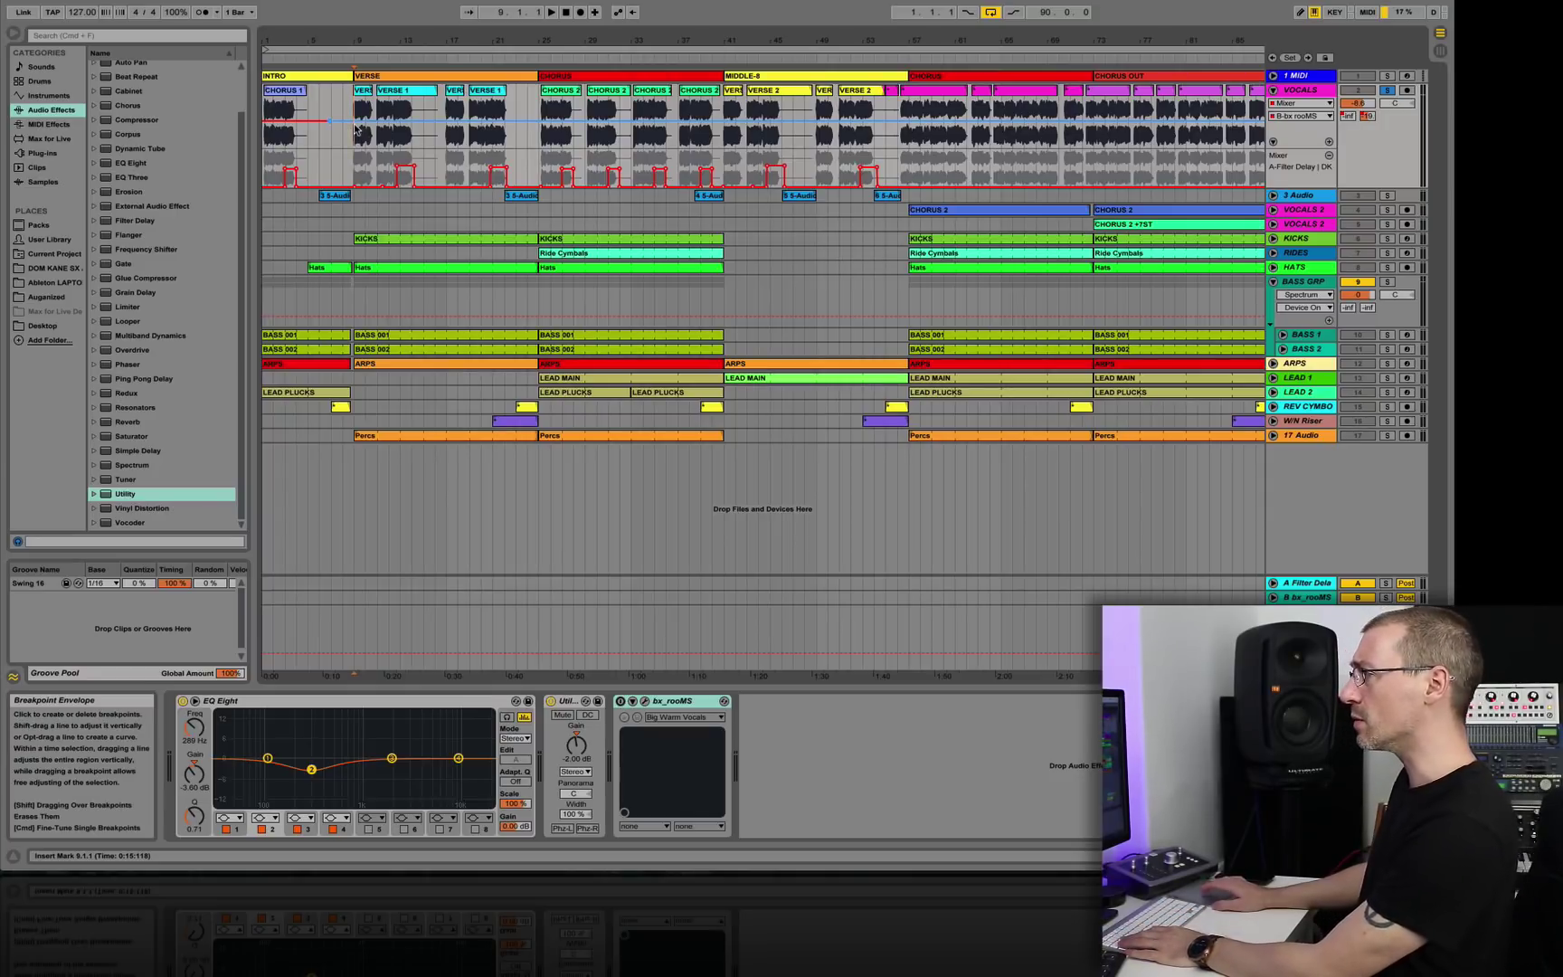
left_click(435, 598)
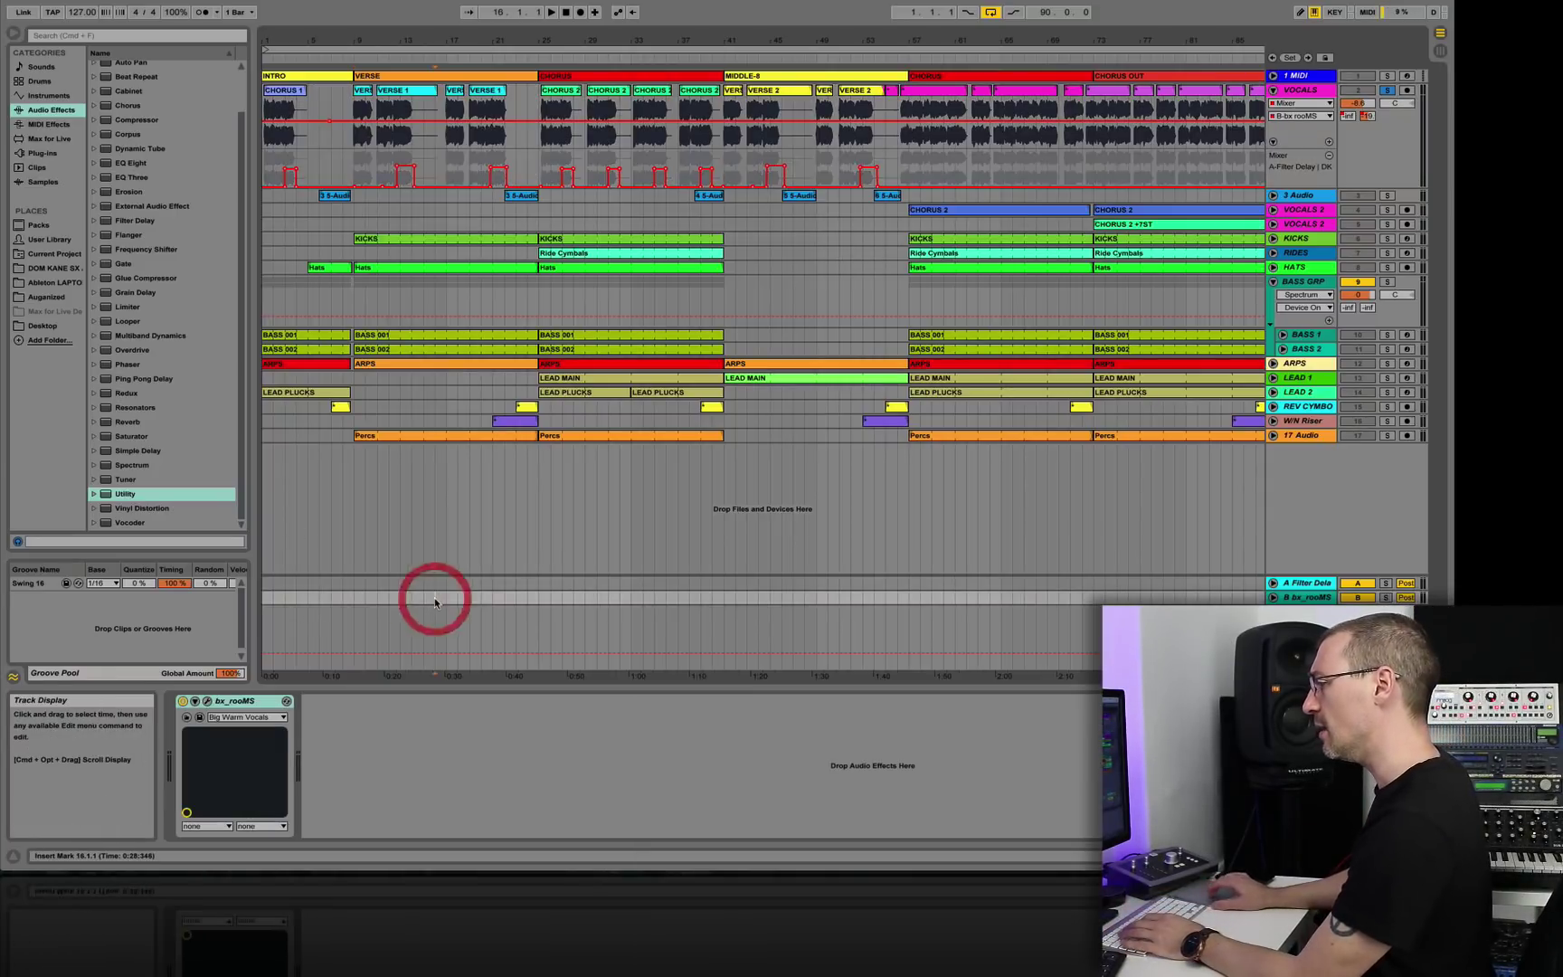
left_click(207, 701)
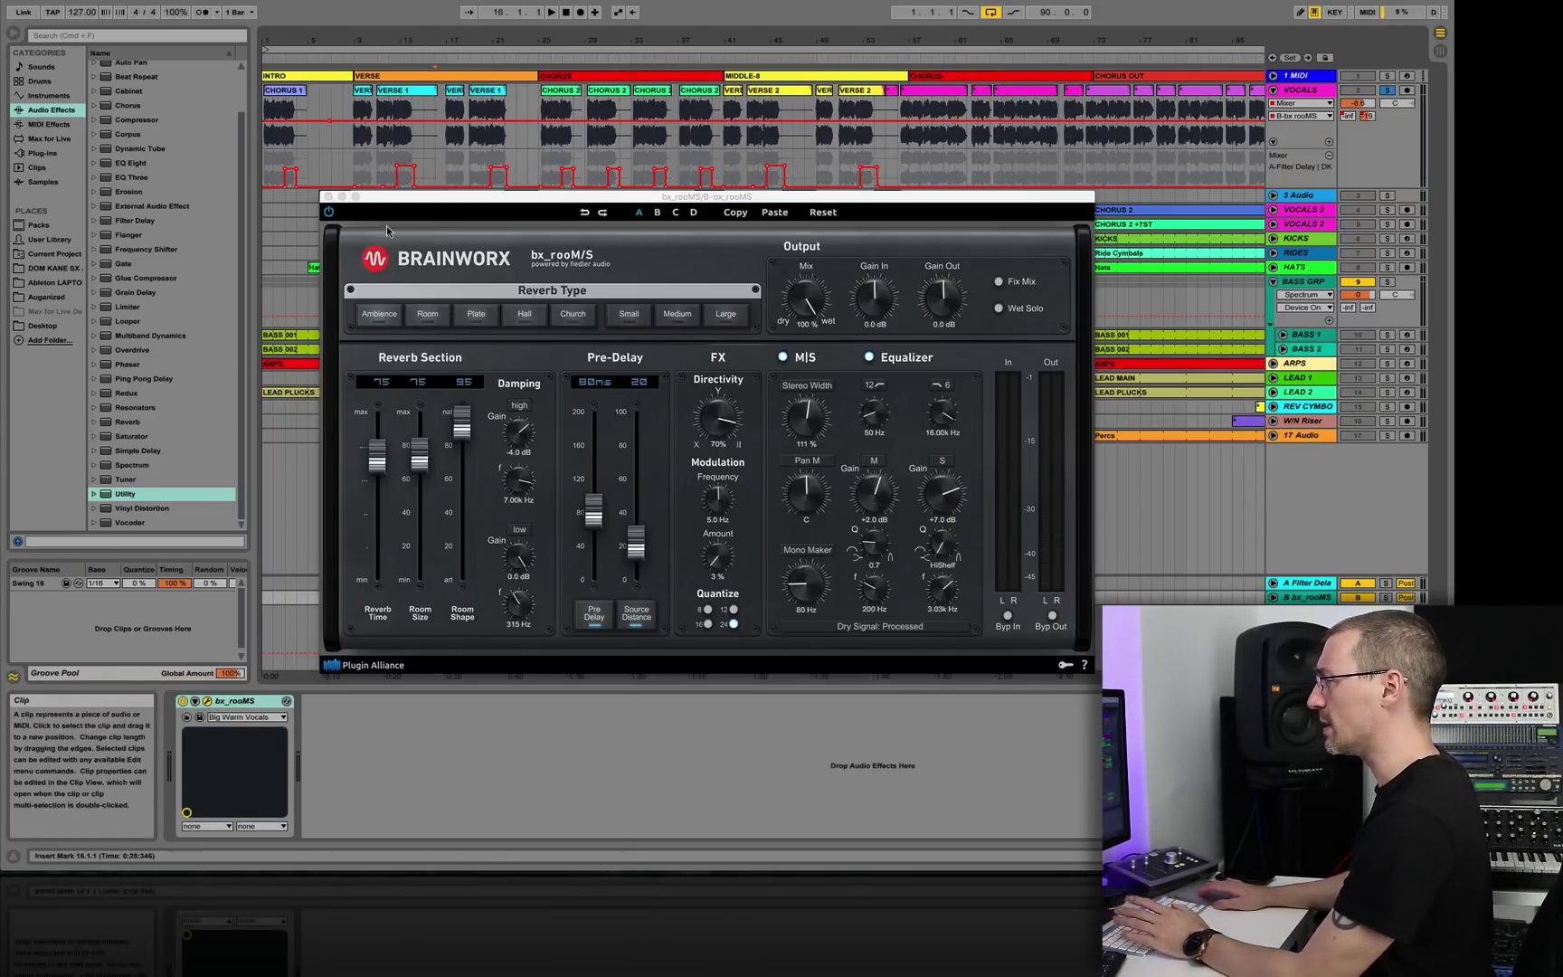
left_click(328, 196)
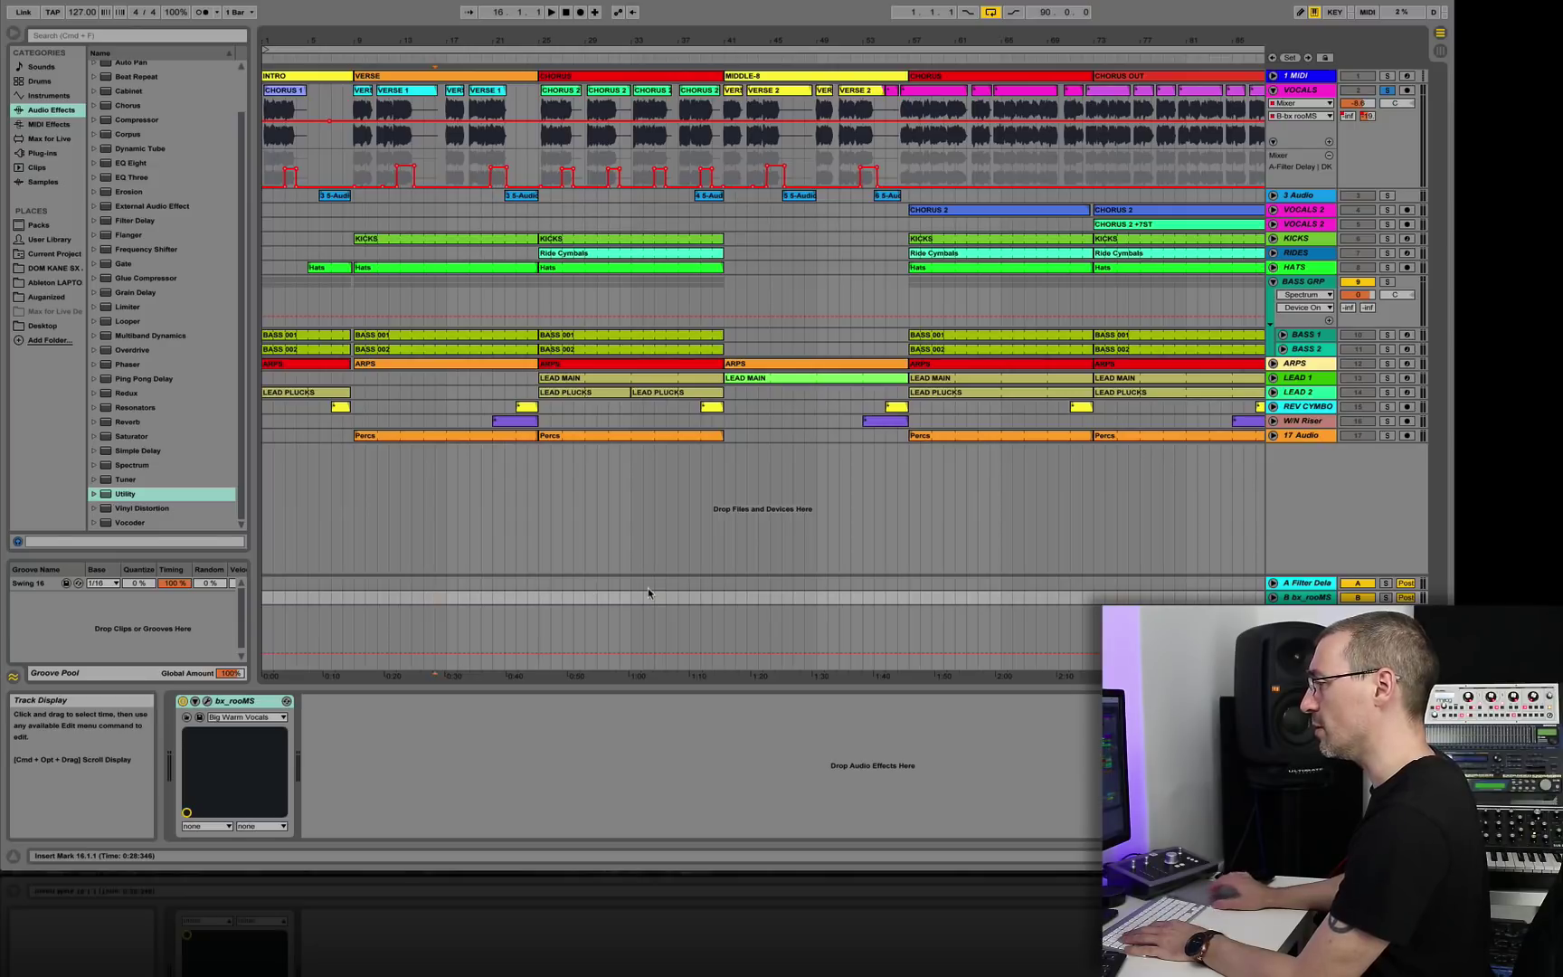
Search the plug-ins for "lfo" and insert LFOTool after the bx_rooMS reverb on return track B.
left_click(42, 154)
left_click(119, 38)
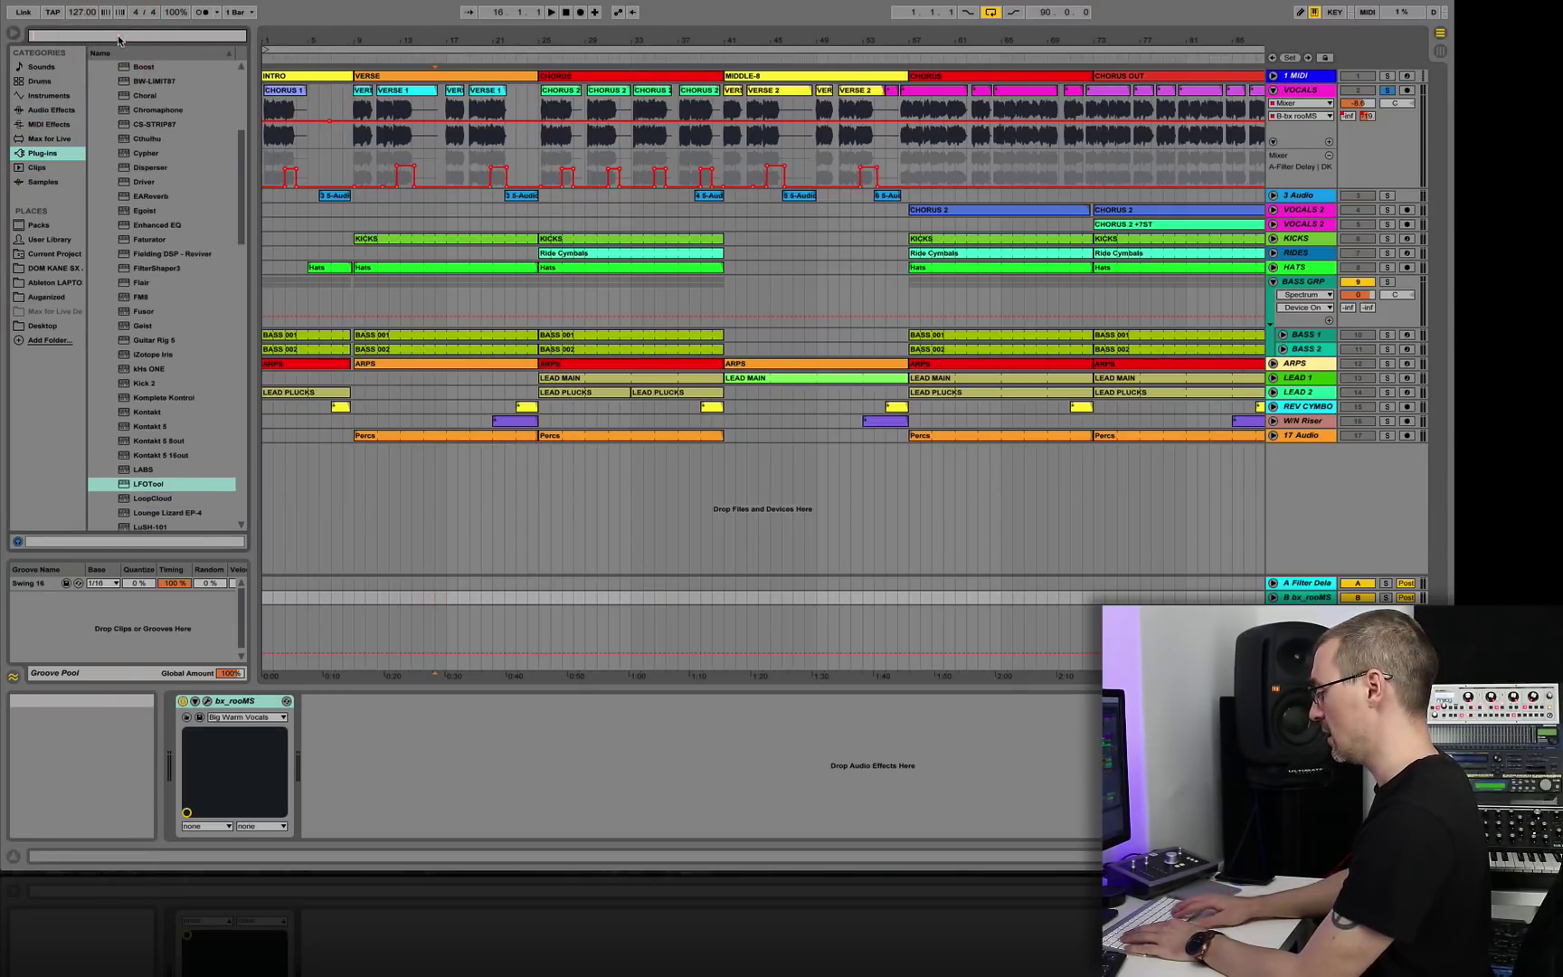
type("lfo")
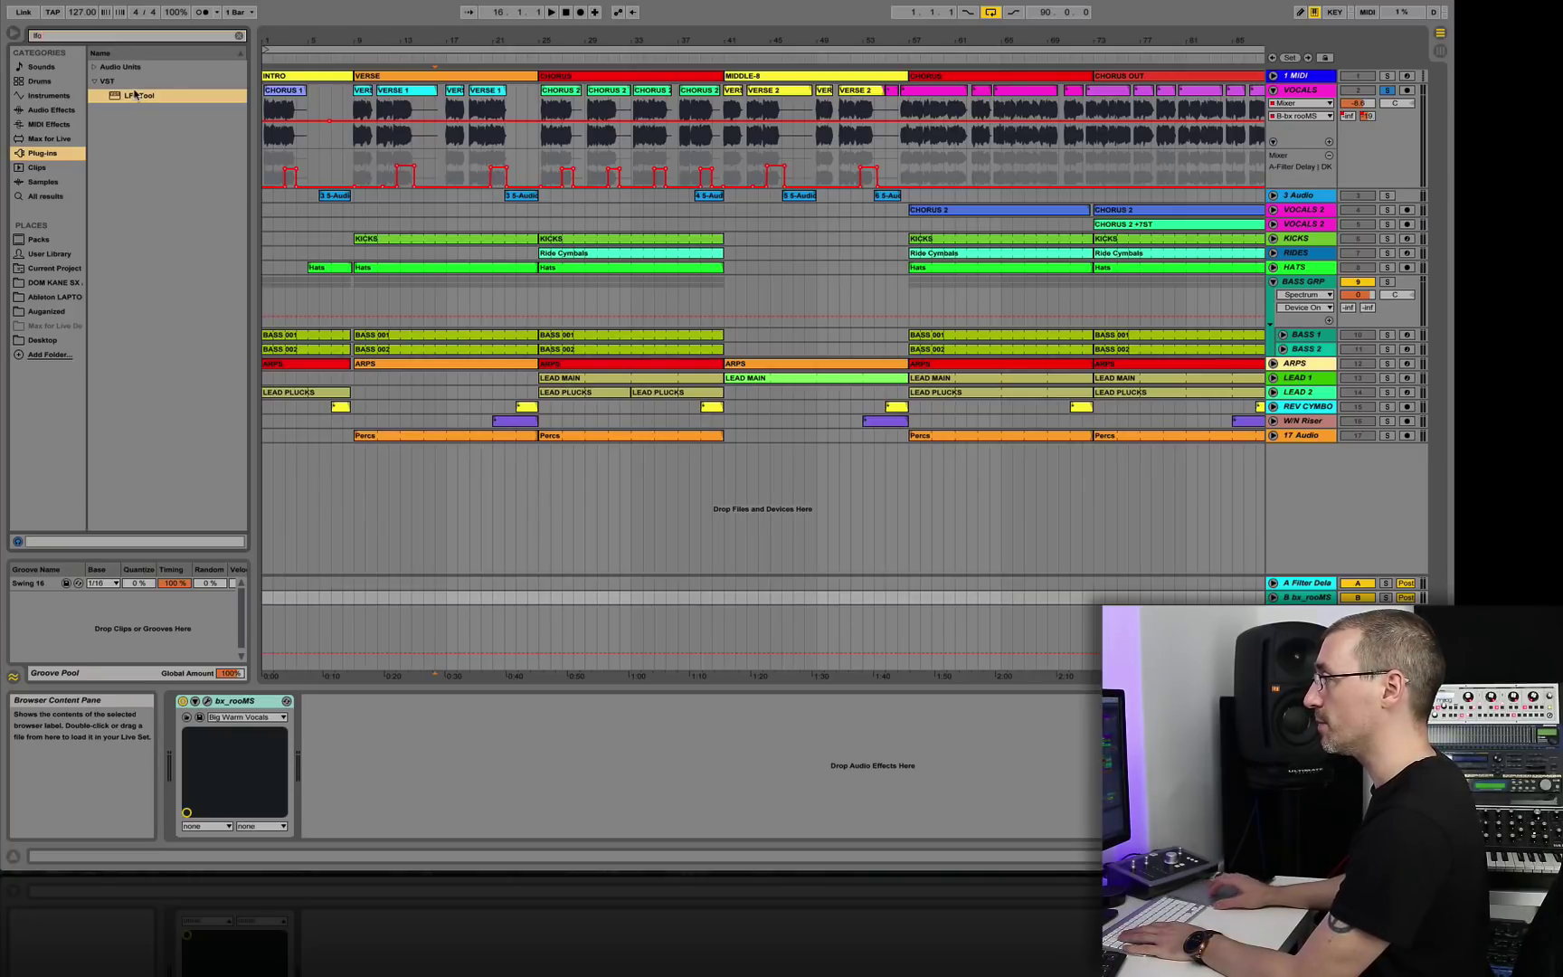
left_click_drag(134, 102, 314, 318)
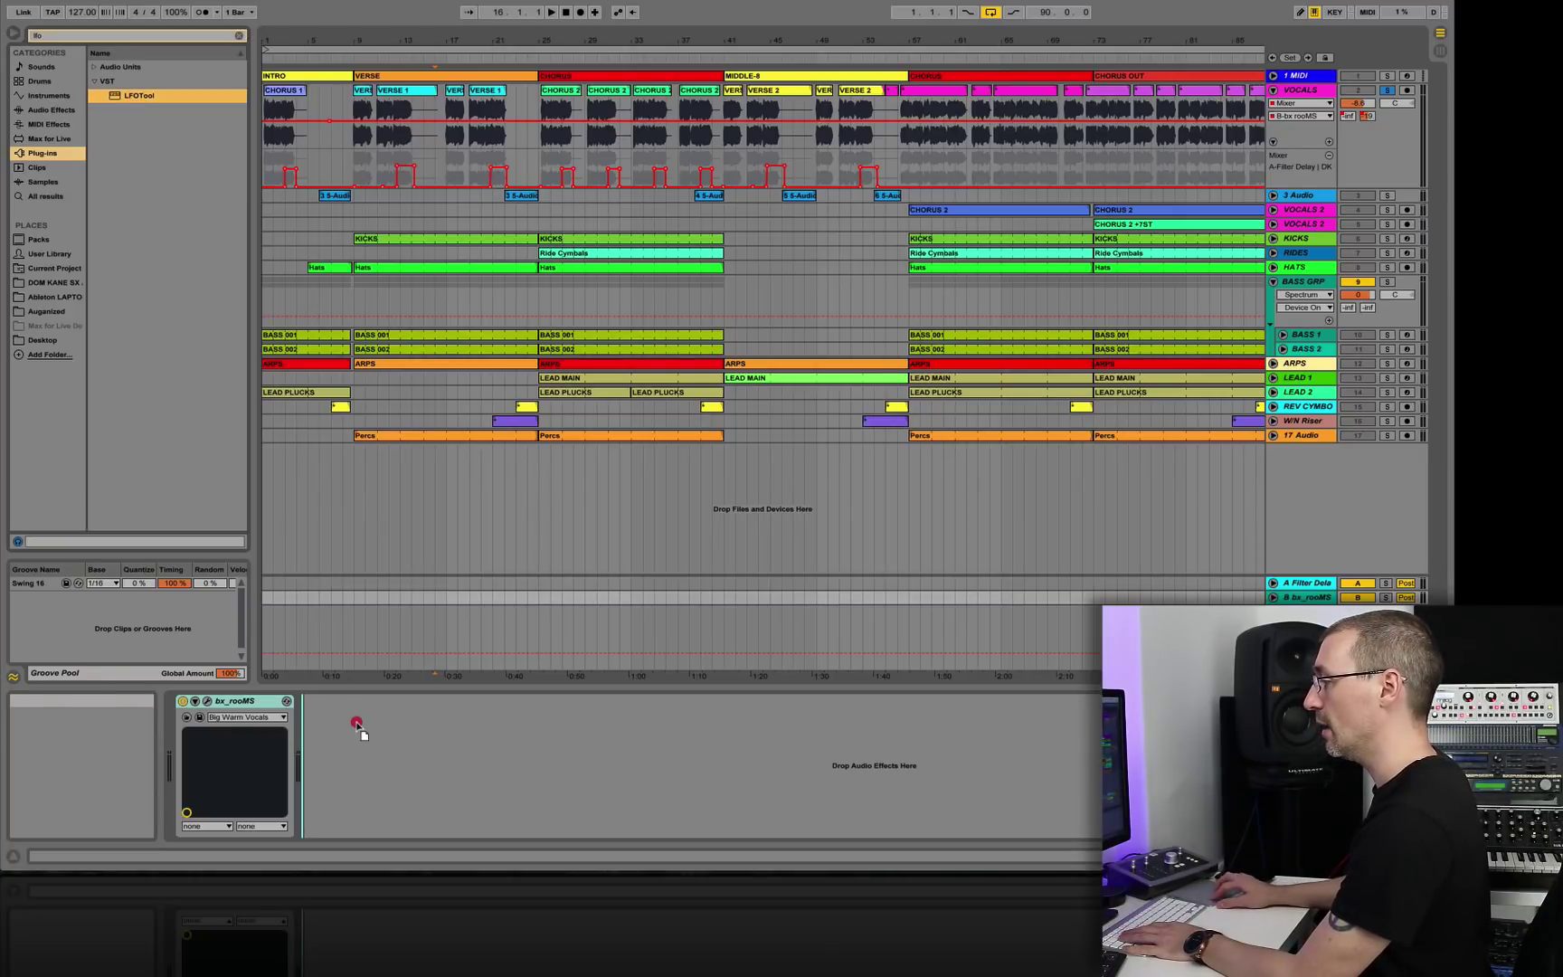
left_click_drag(356, 721, 355, 721)
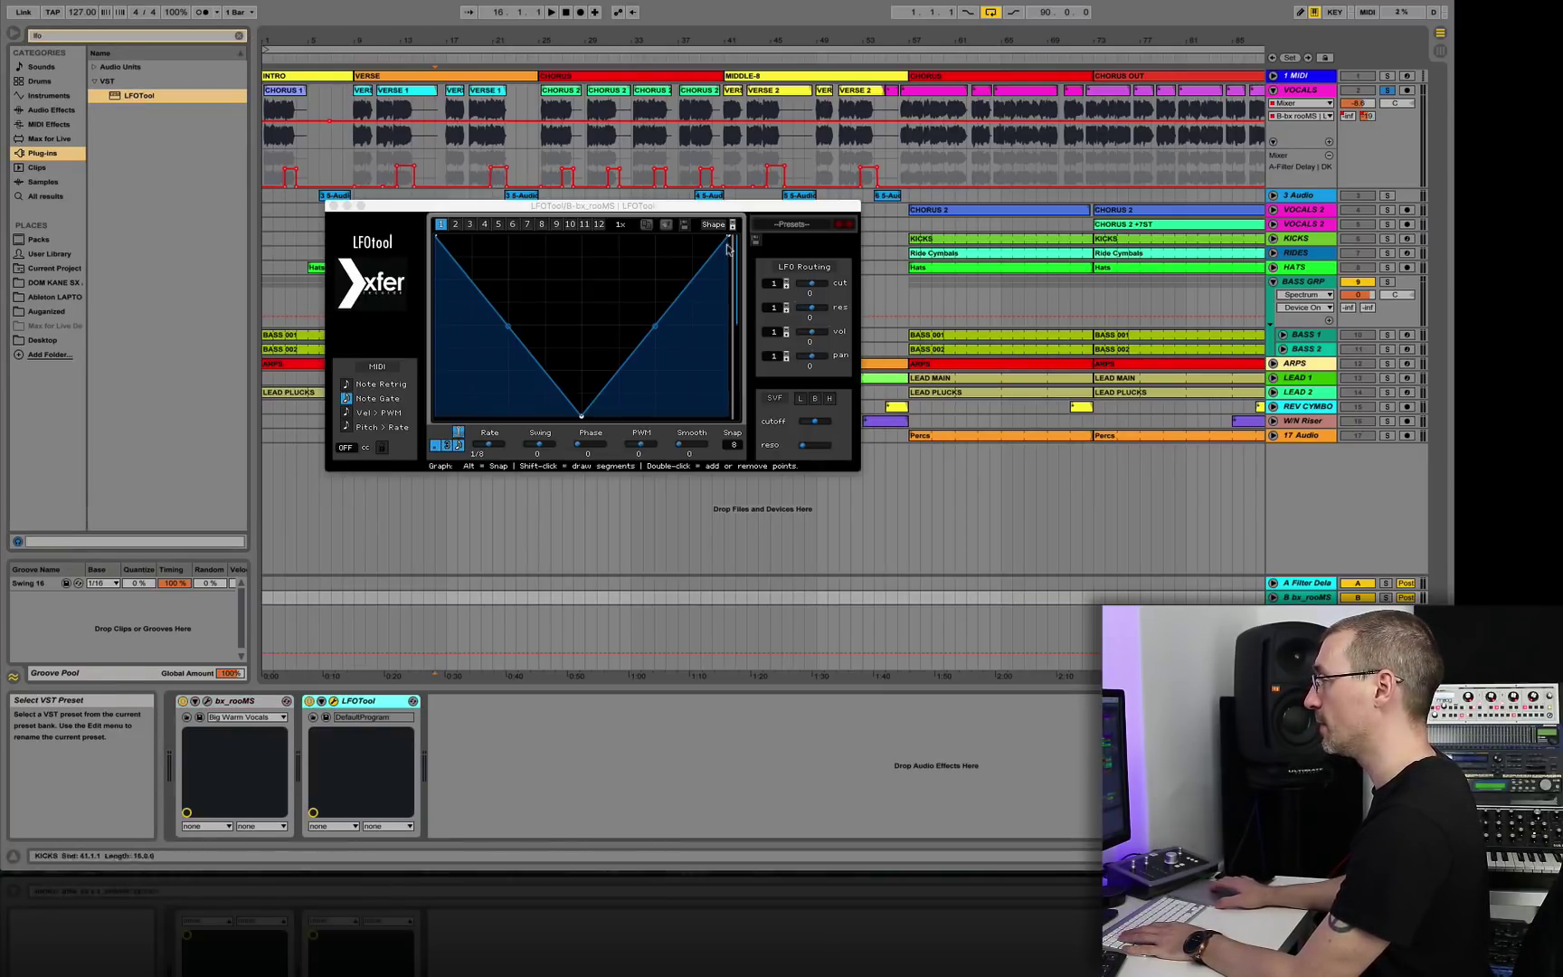
Load the SideChain 1 preset in LFOTool.
left_click(793, 224)
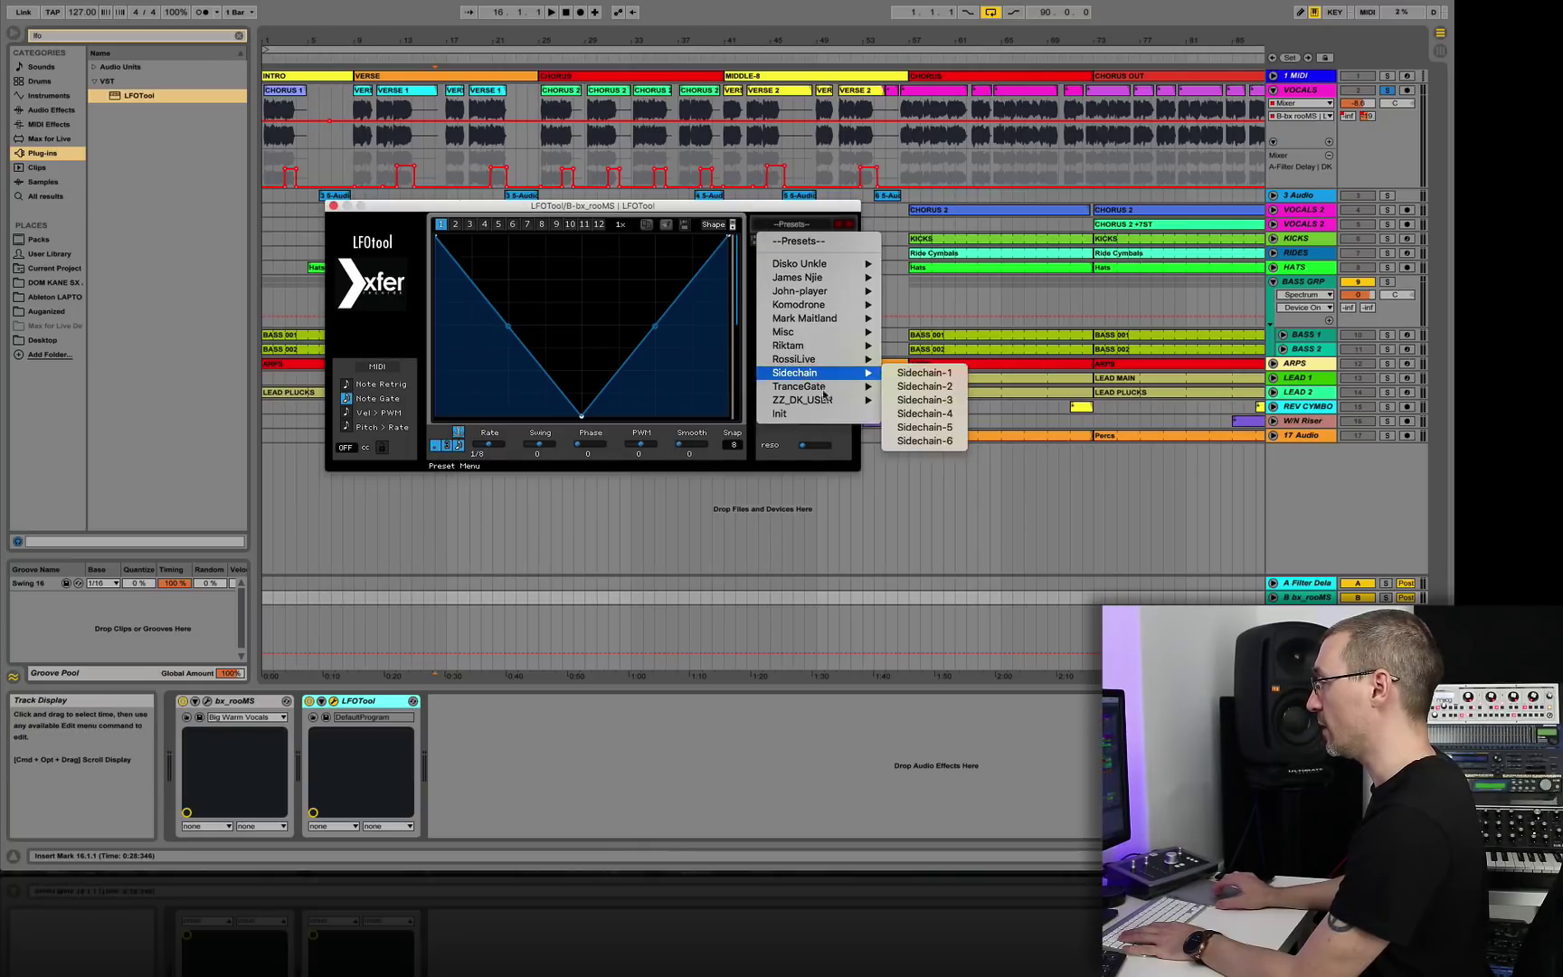
mouse_move(830, 407)
left_click(923, 400)
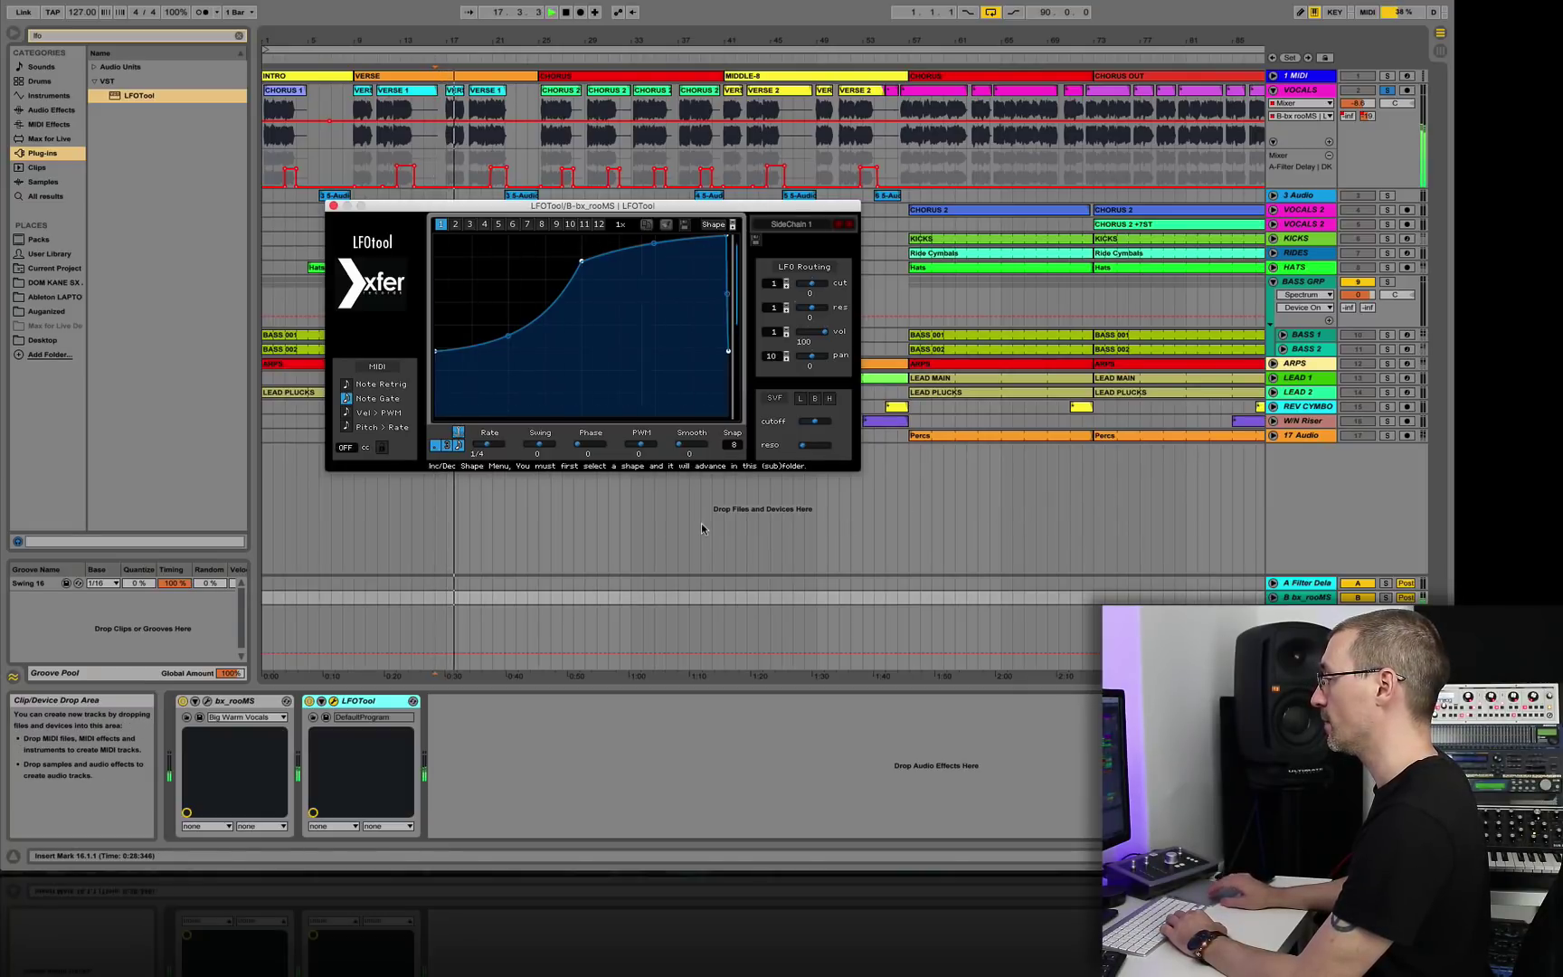
Solo return track B during playback and set the playback start to bar 9, the start of the verse.
left_click(1387, 597)
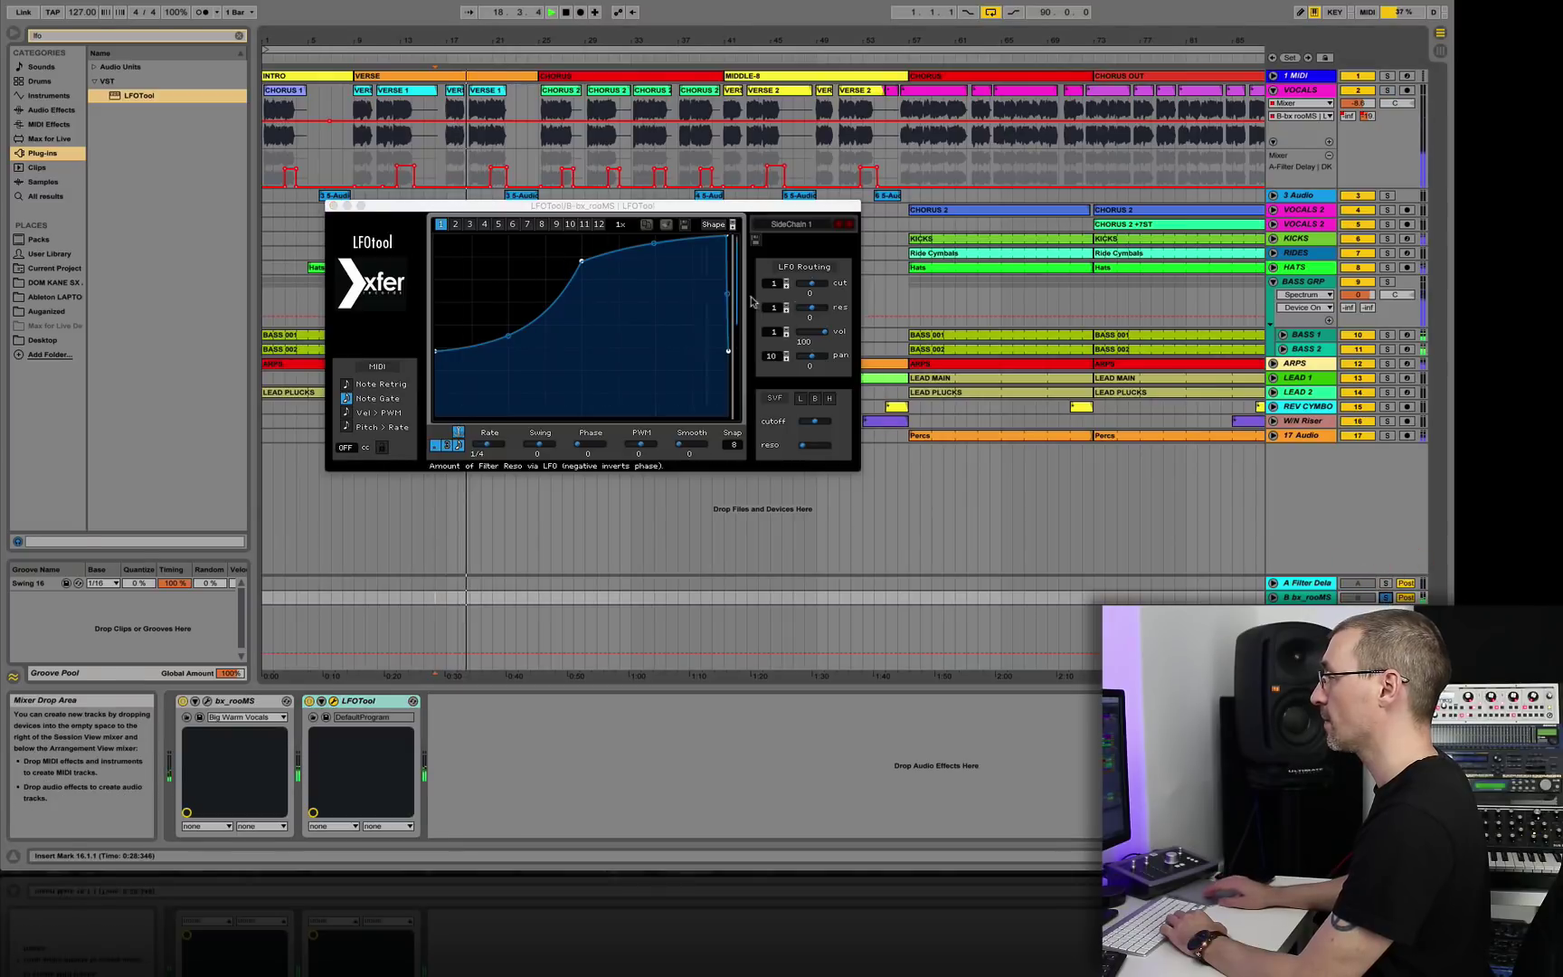
left_click_drag(659, 210, 804, 277)
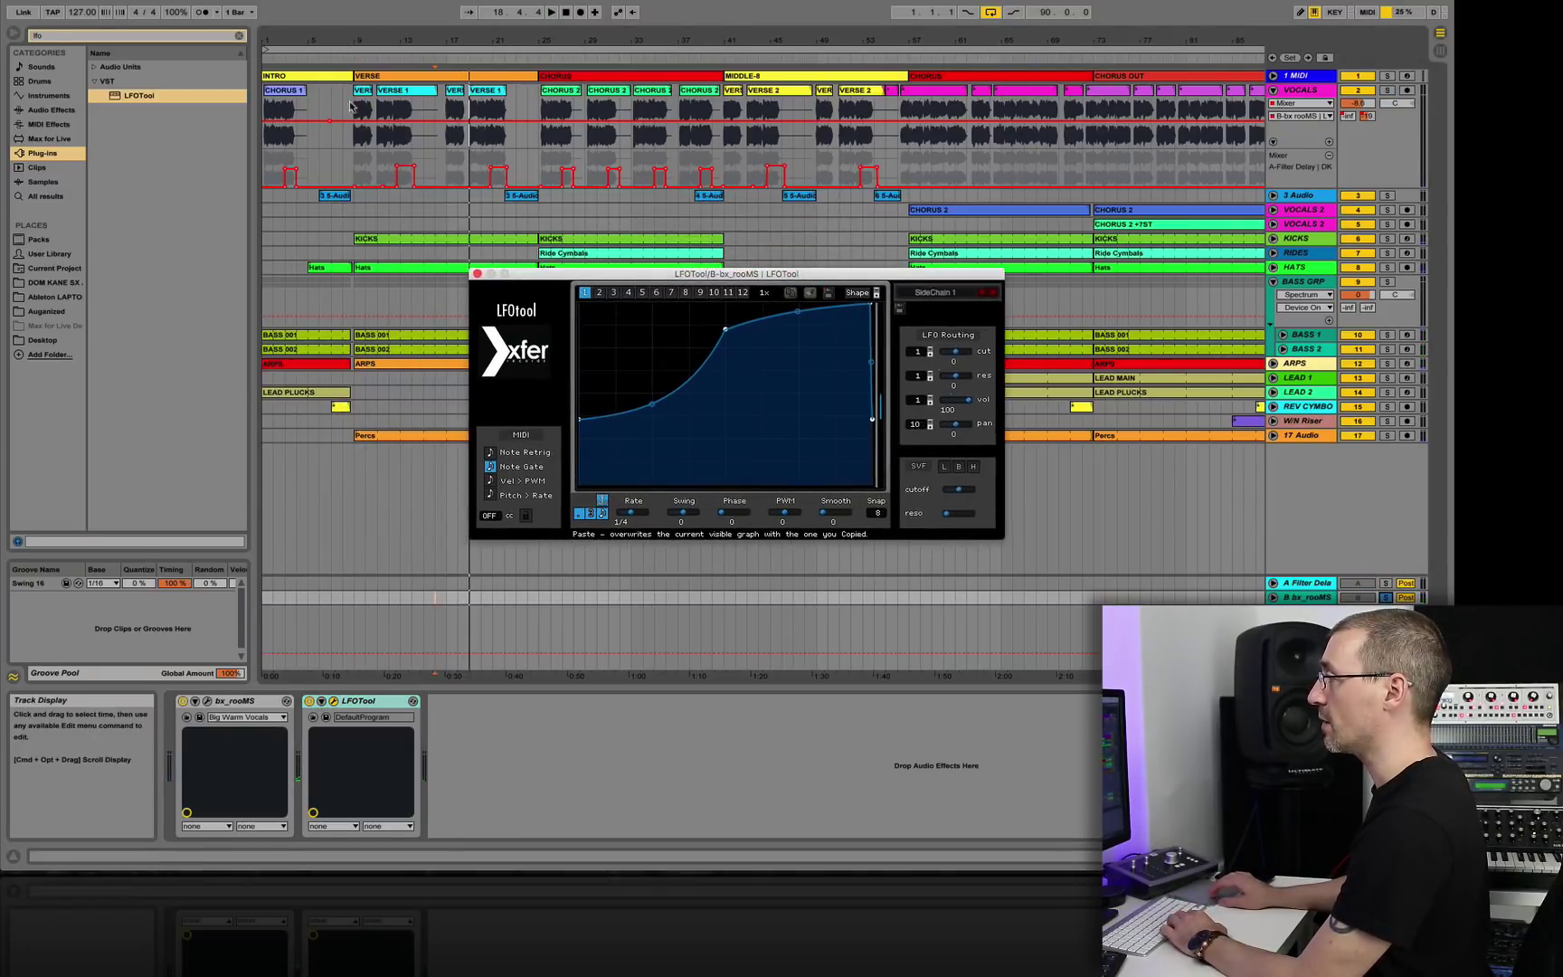
left_click(351, 599)
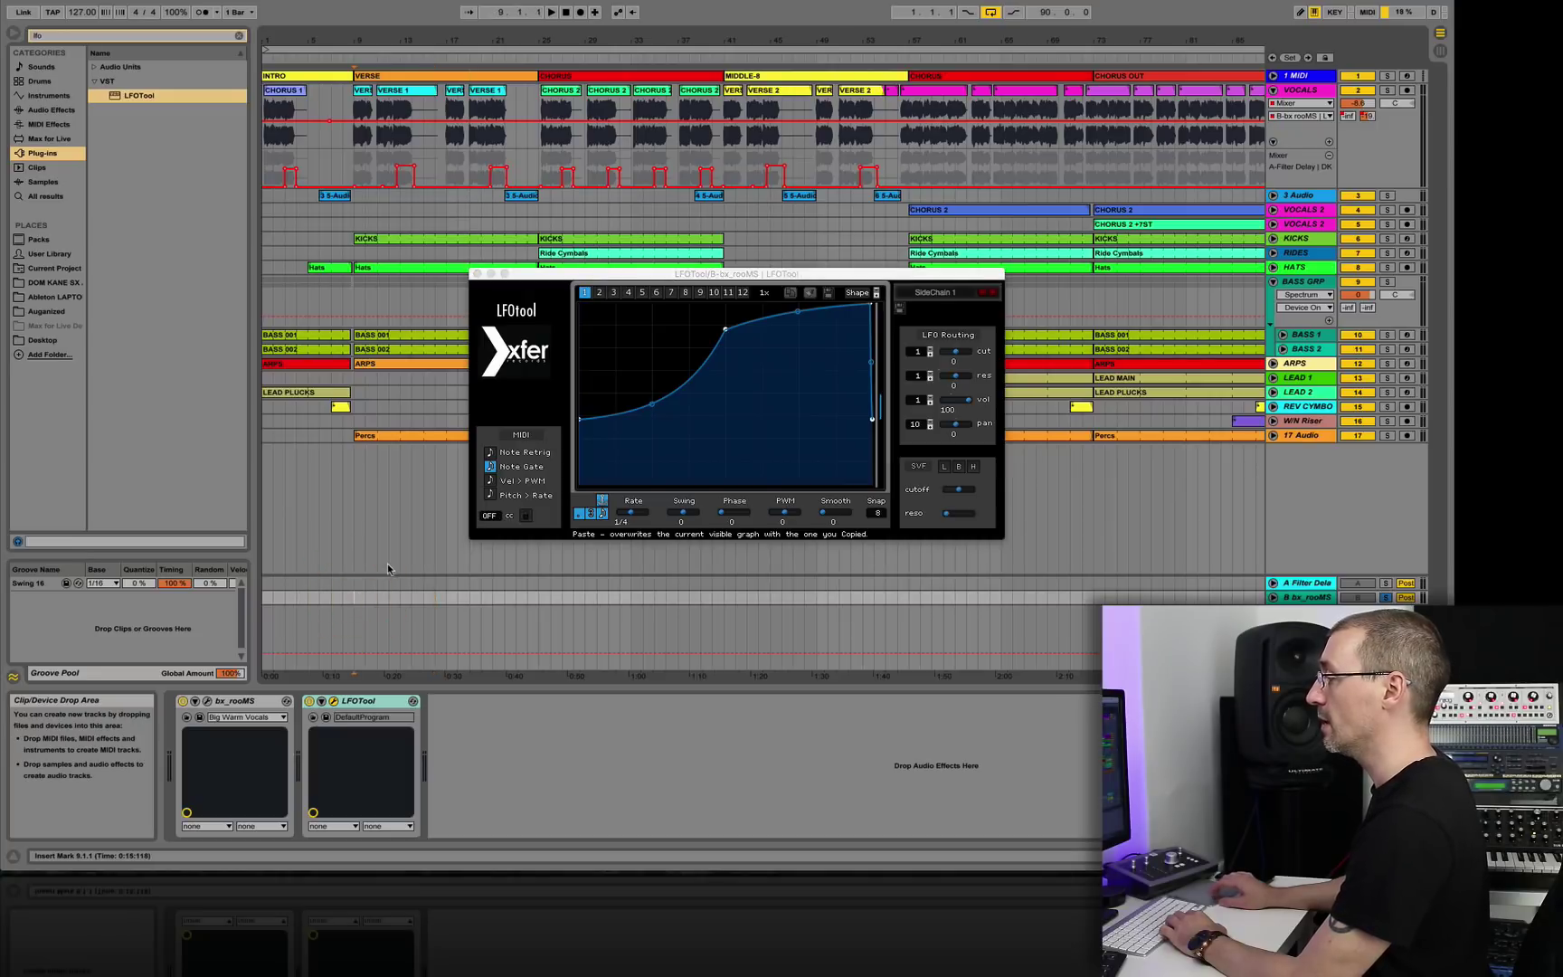
During playback from the verse, raise the LFOTool curve's upper breakpoint almost to full level, and close the plug-in window.
key("space")
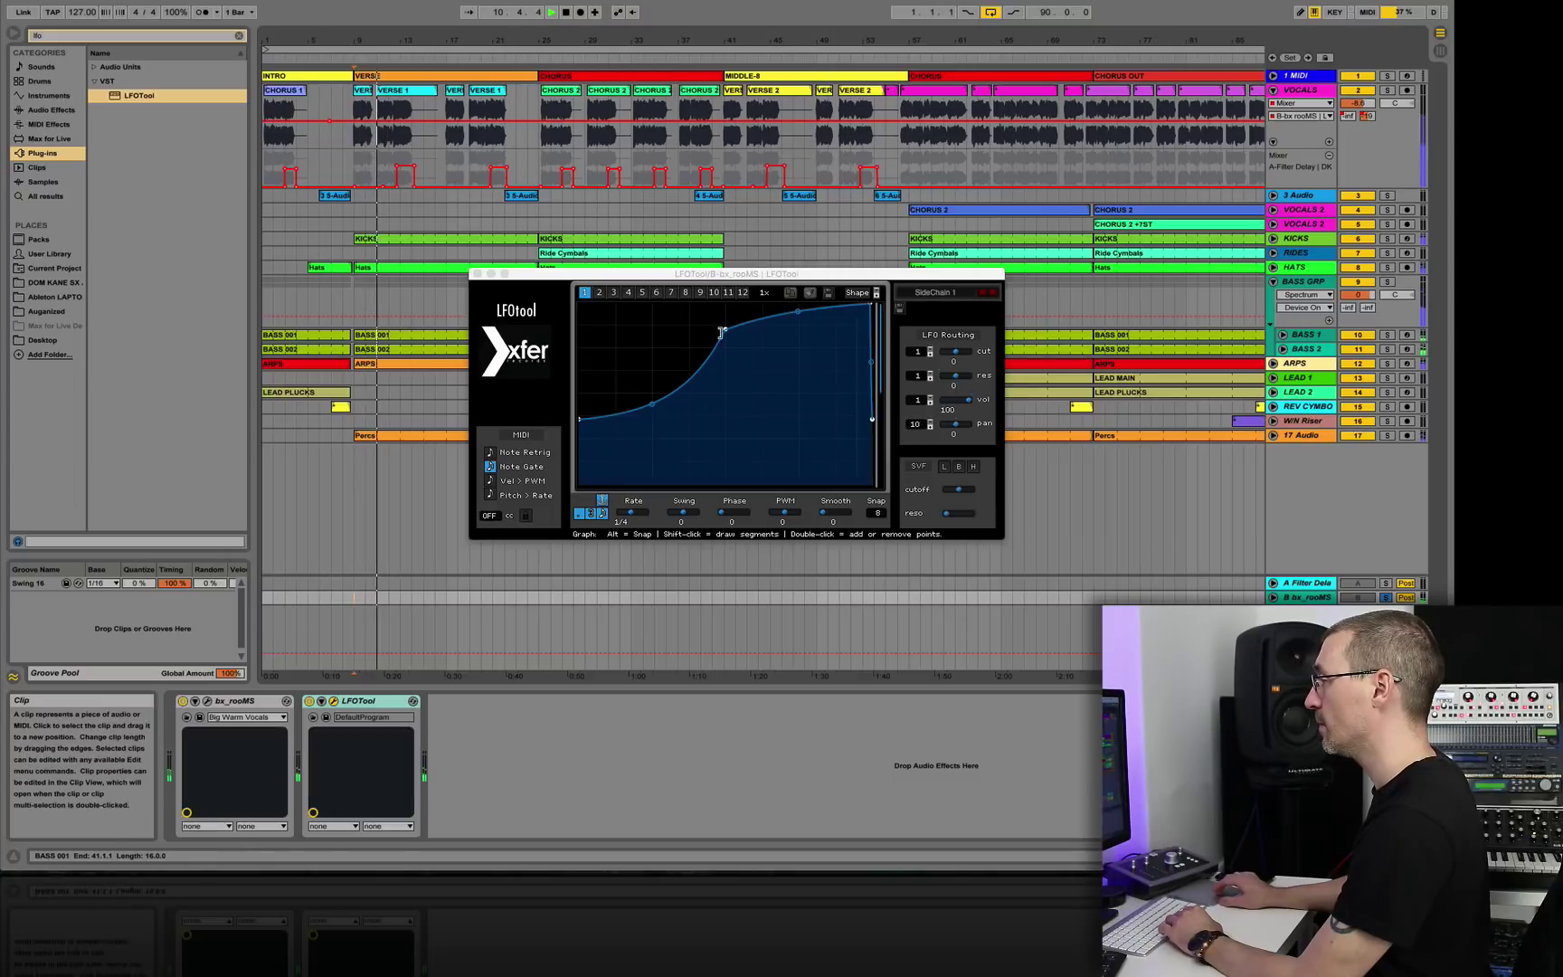
left_click_drag(721, 333, 727, 308)
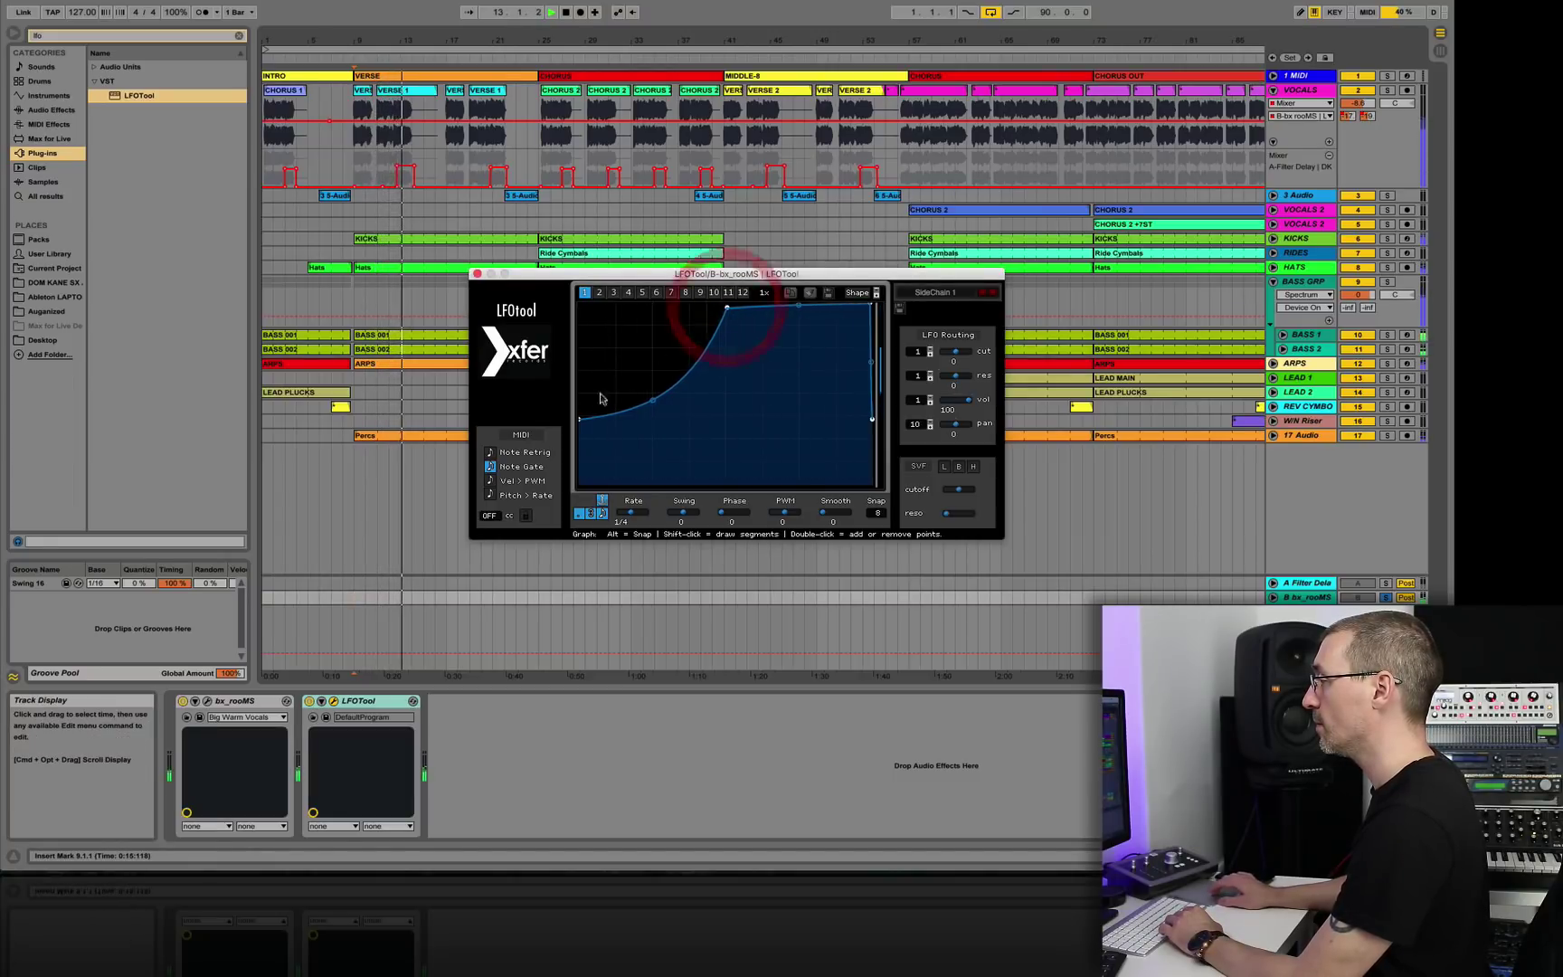
left_click(581, 419)
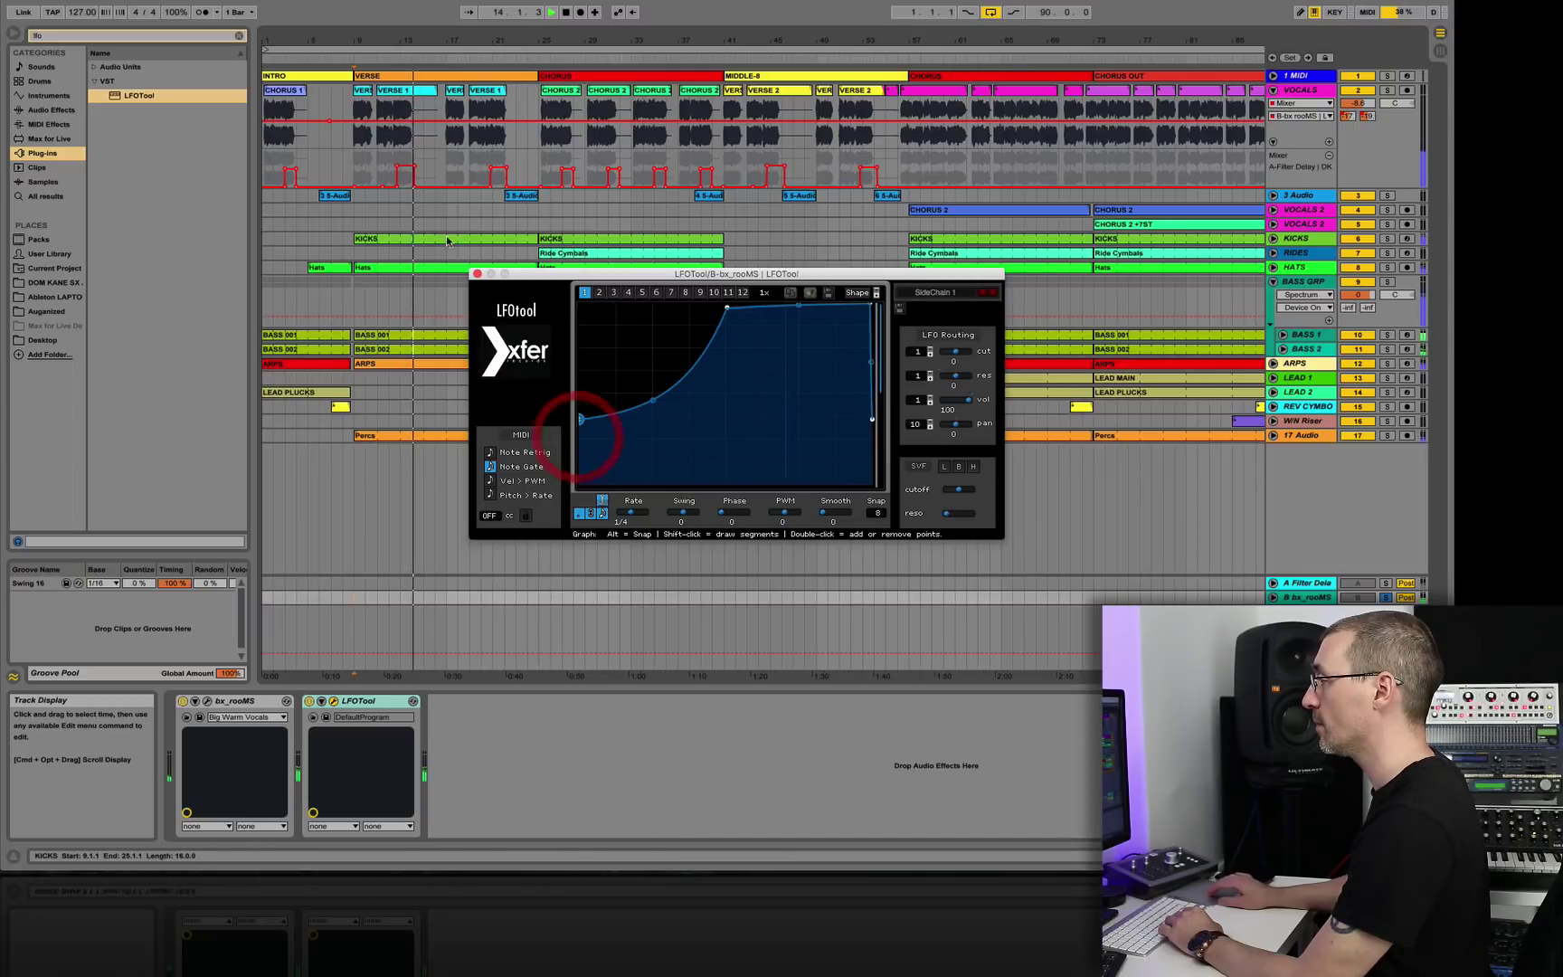
left_click(476, 275)
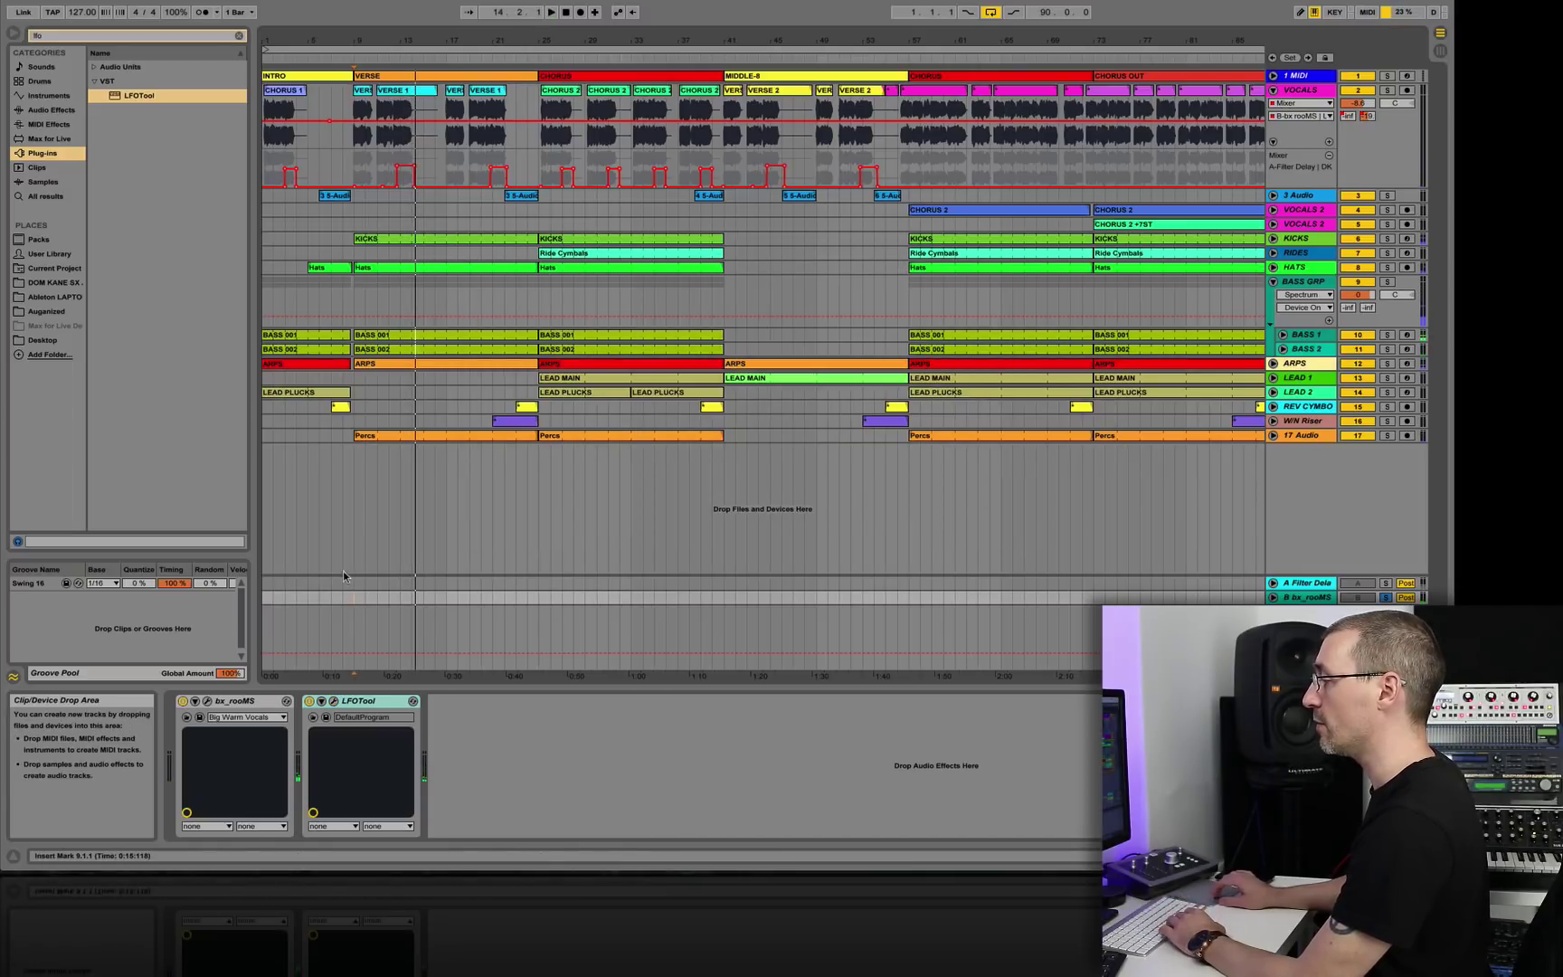
Review the bx_rooMS settings and level meters on return track B during playback, and close its window.
left_click(207, 702)
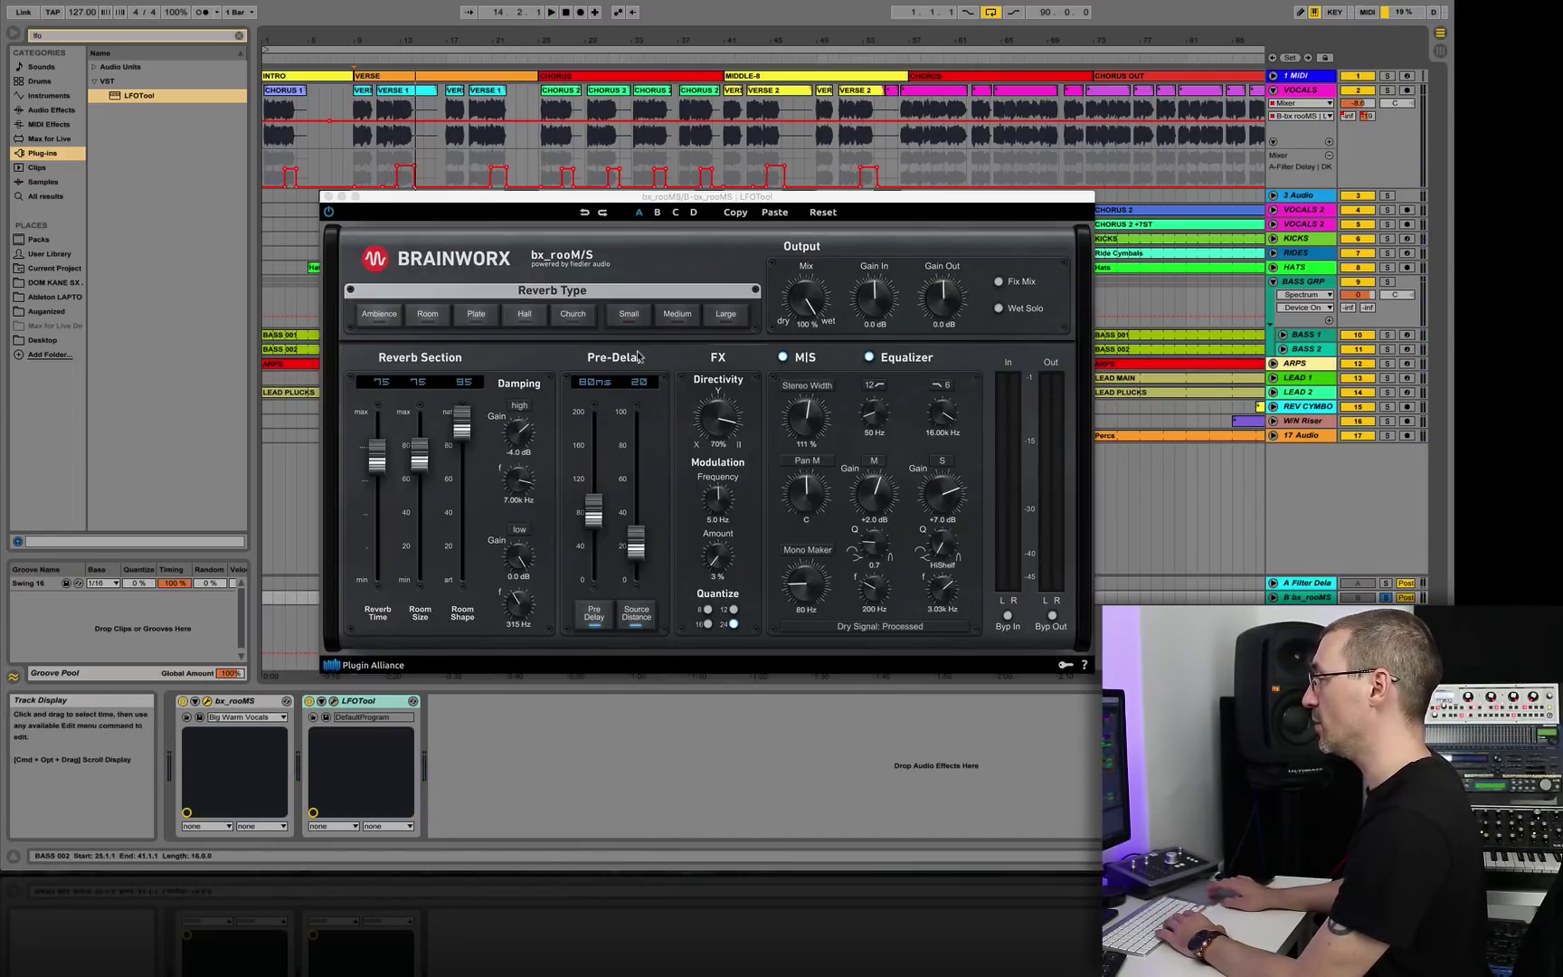
key("space")
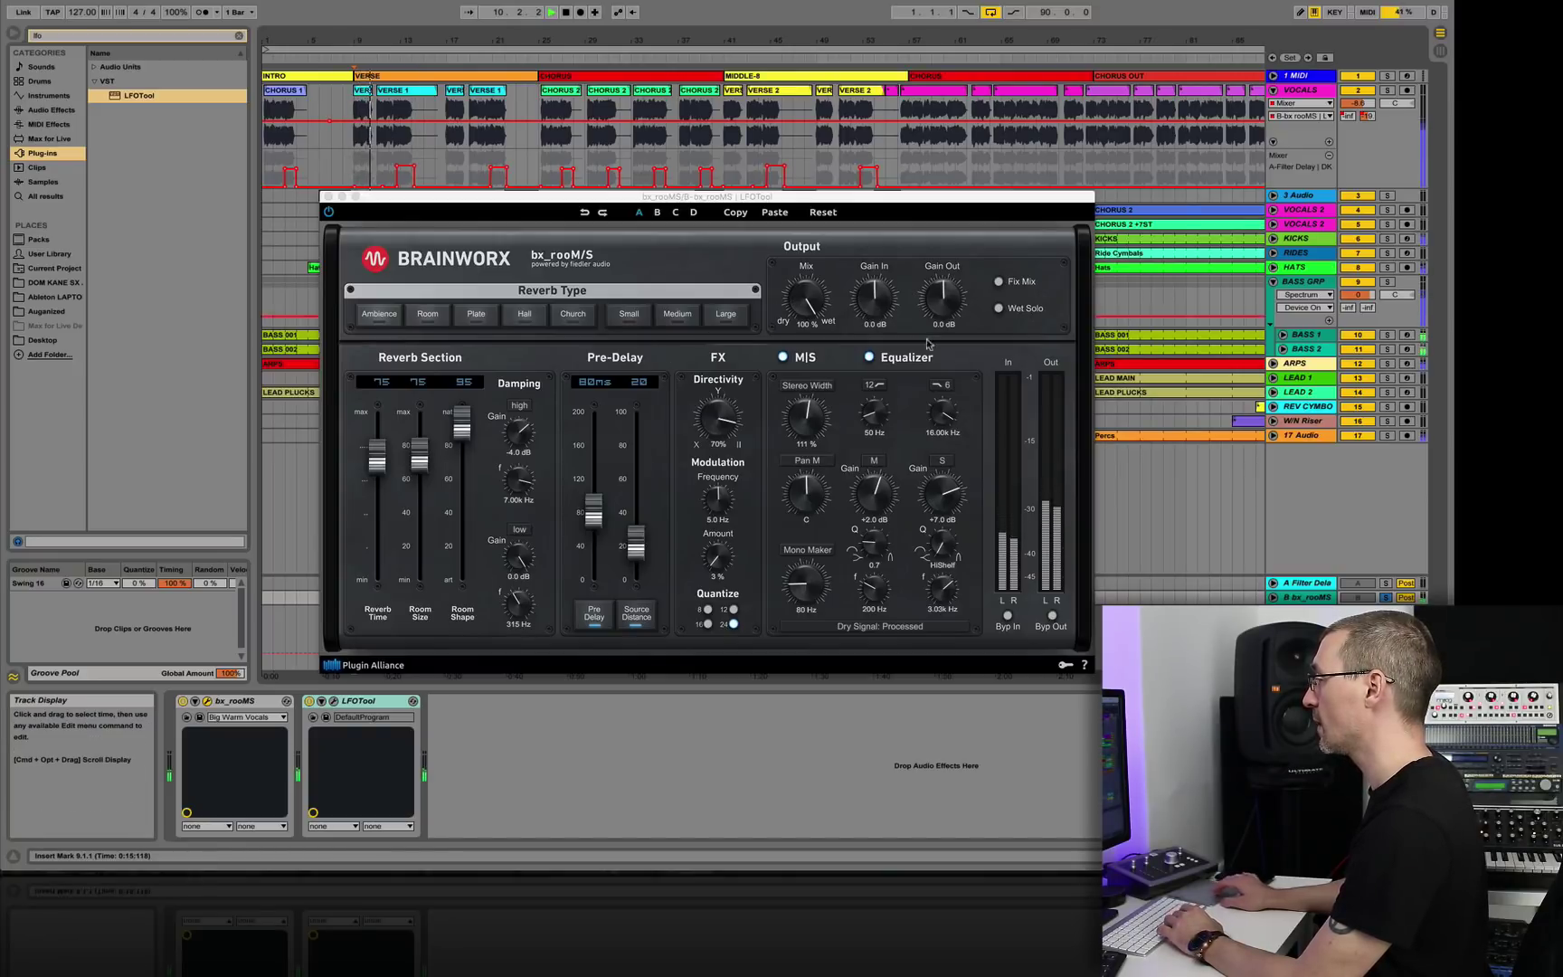
left_click(329, 197)
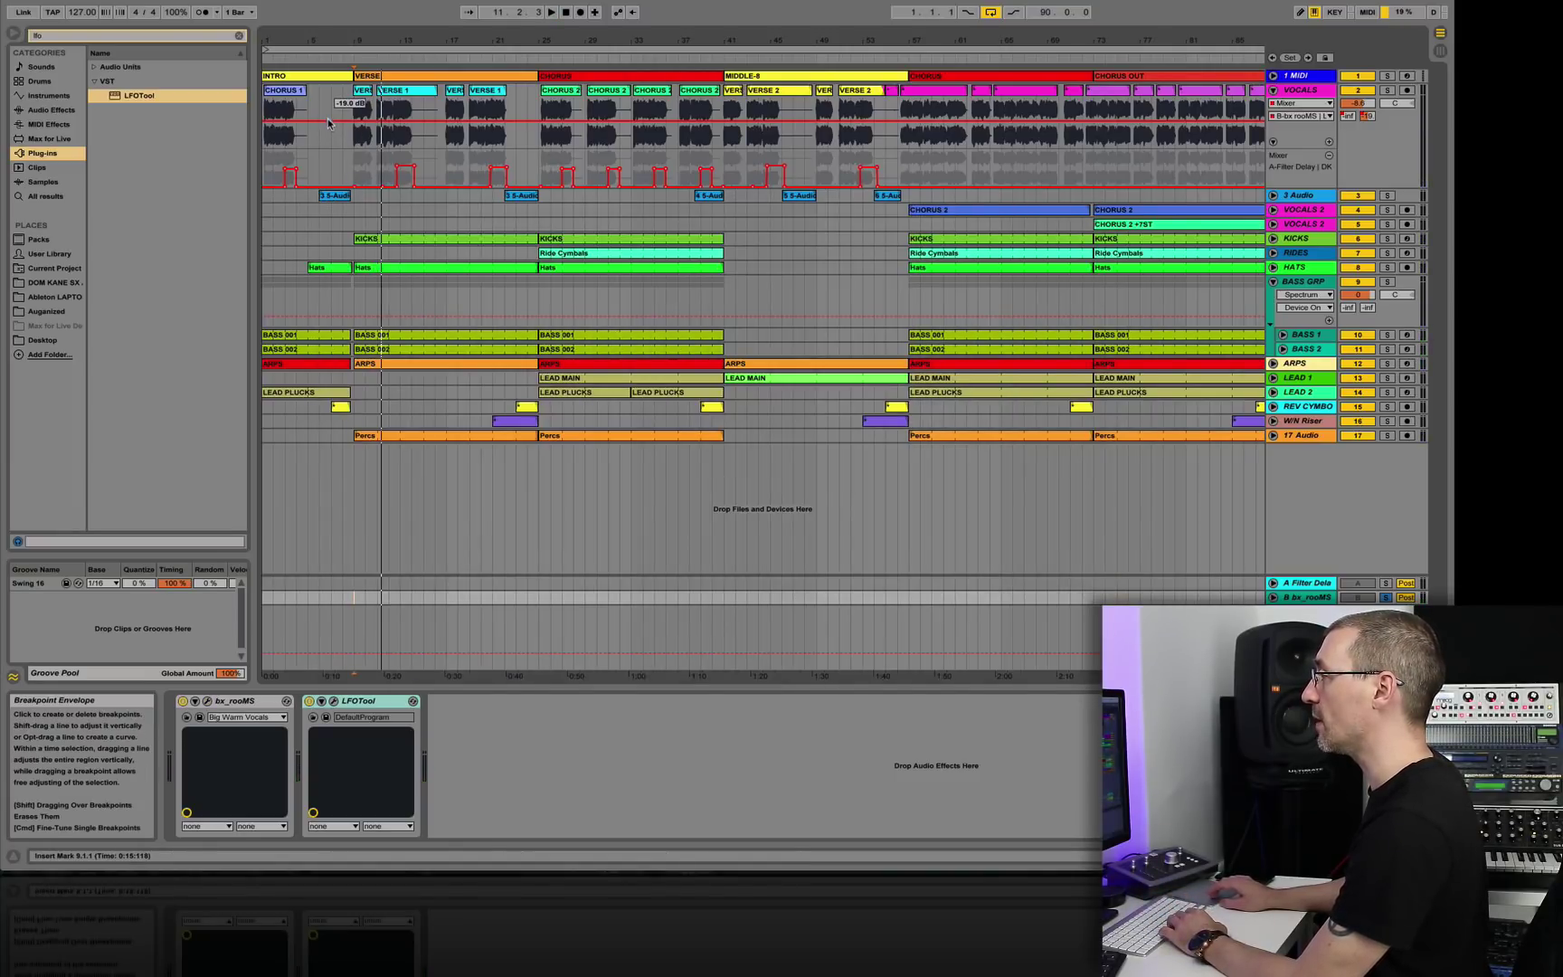
Solo VOCALS instead of return track B and raise its reverb send automation to about -11.8 dB while playing the verse.
left_click(1387, 598)
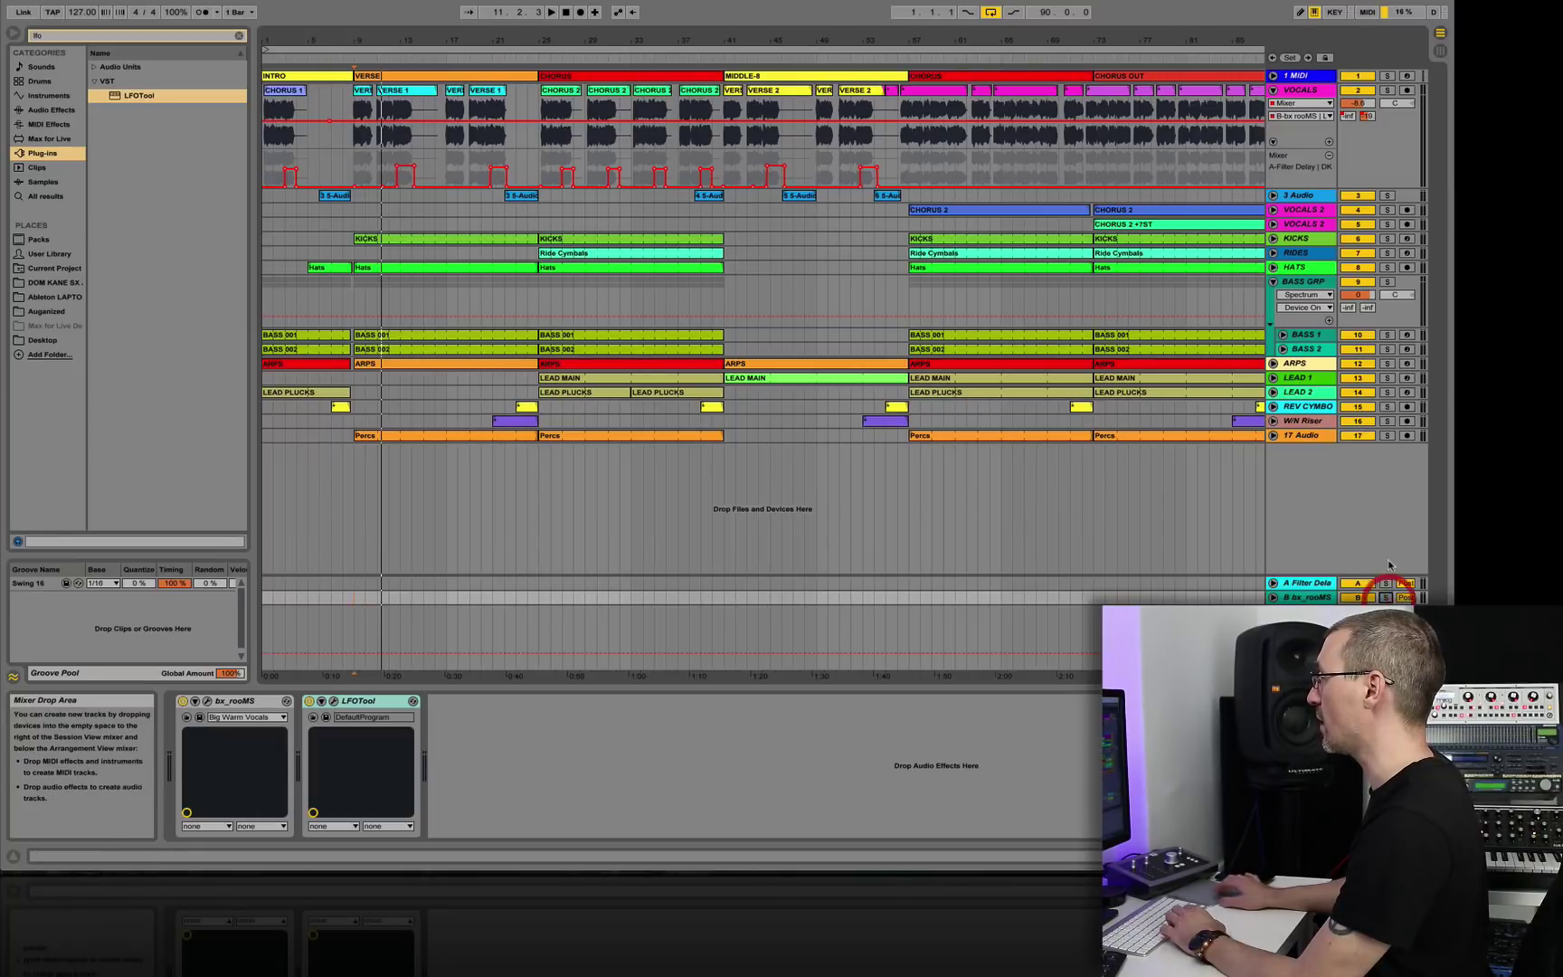
left_click(1387, 90)
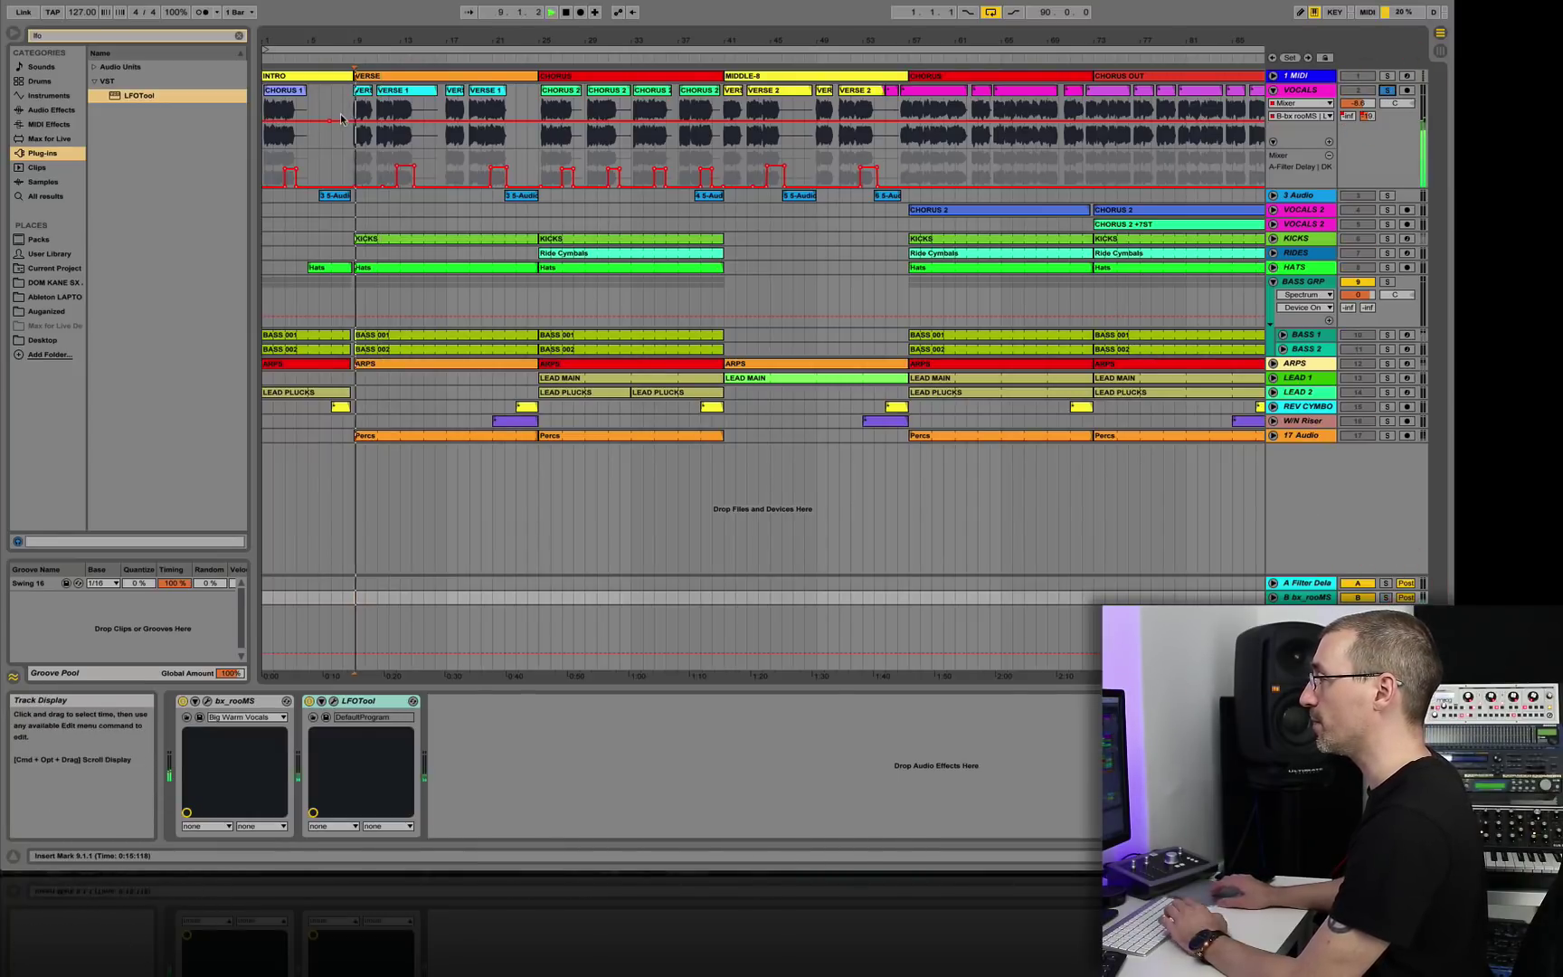
key("space")
left_click_drag(333, 121, 336, 109)
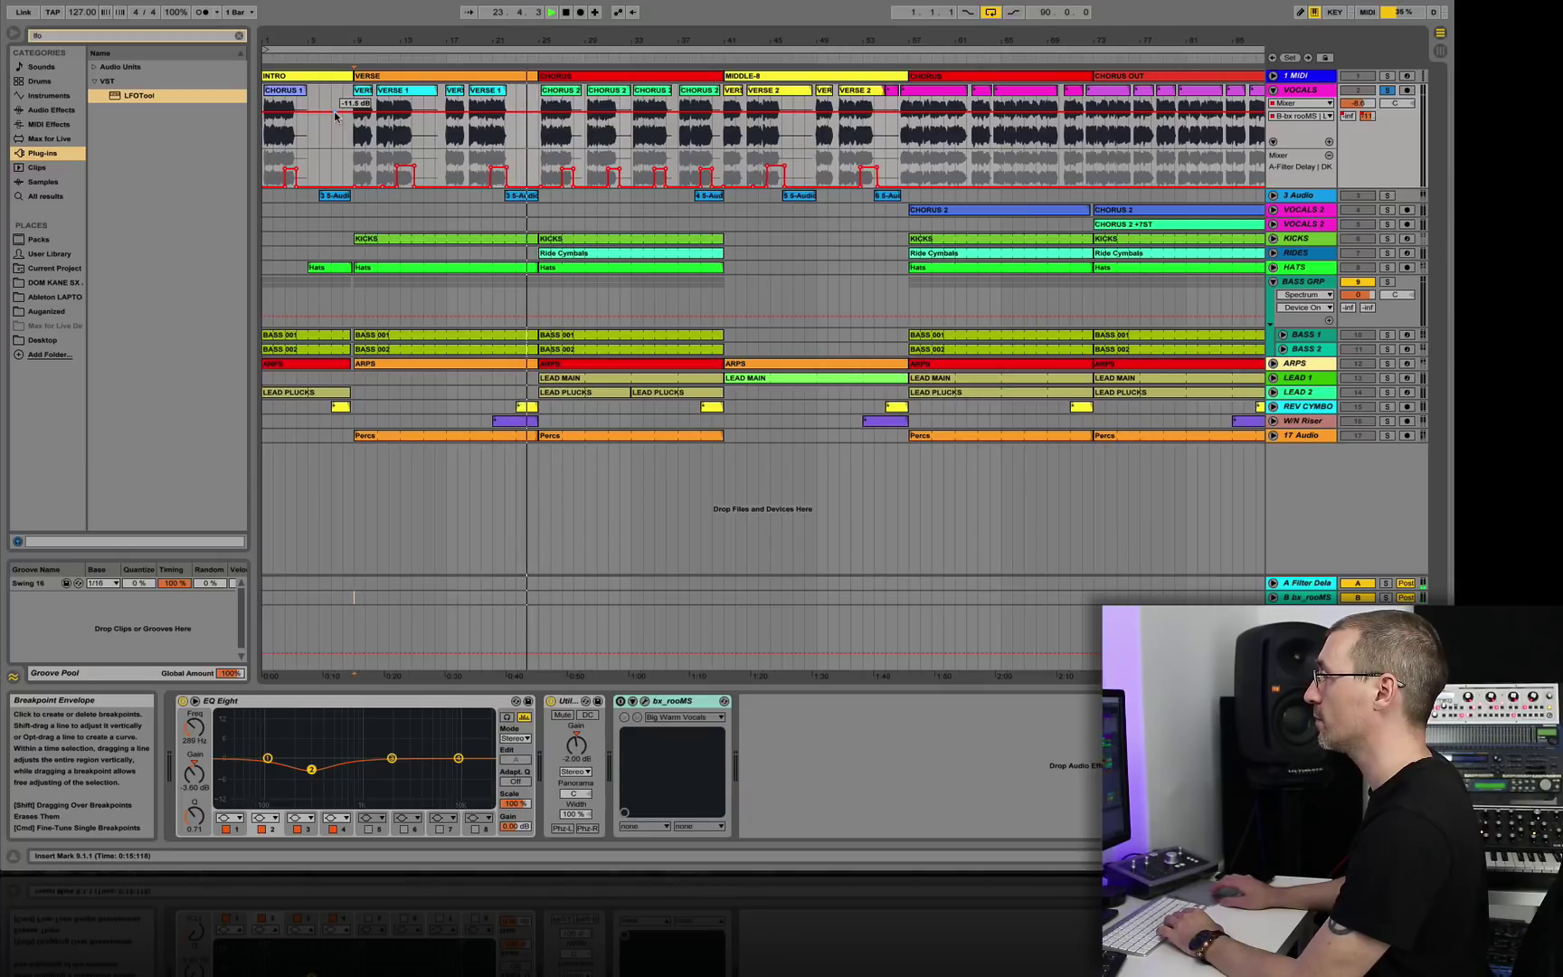
key("space")
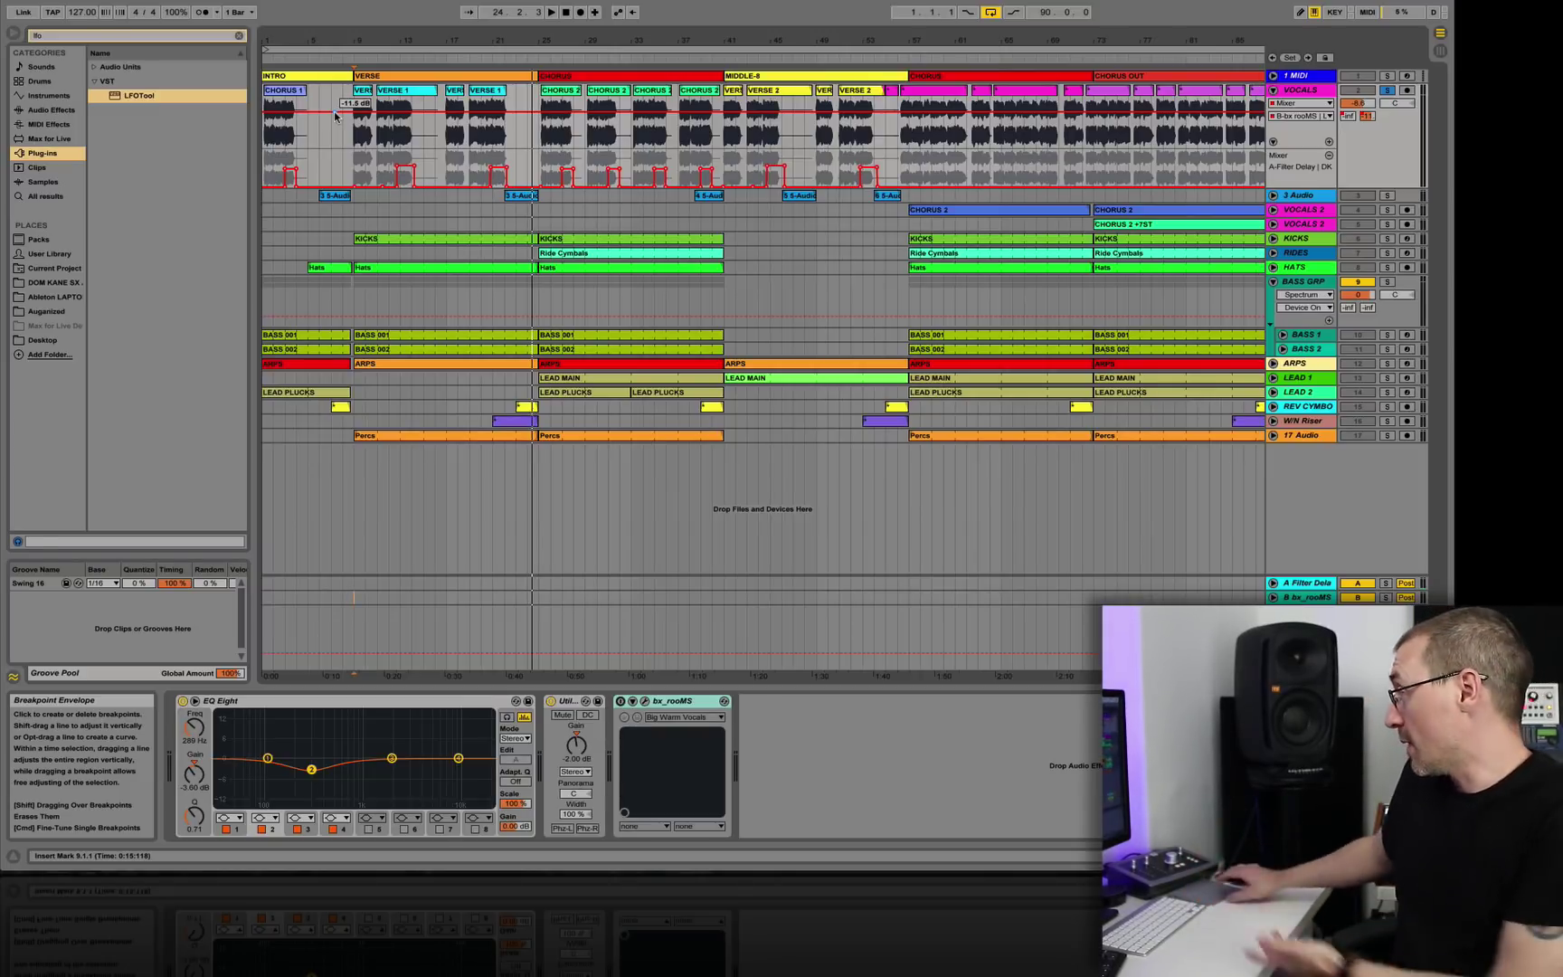
Unsolo the VOCALS track and listen to the full mix from the start of the verse at bar 9.
left_click(1387, 91)
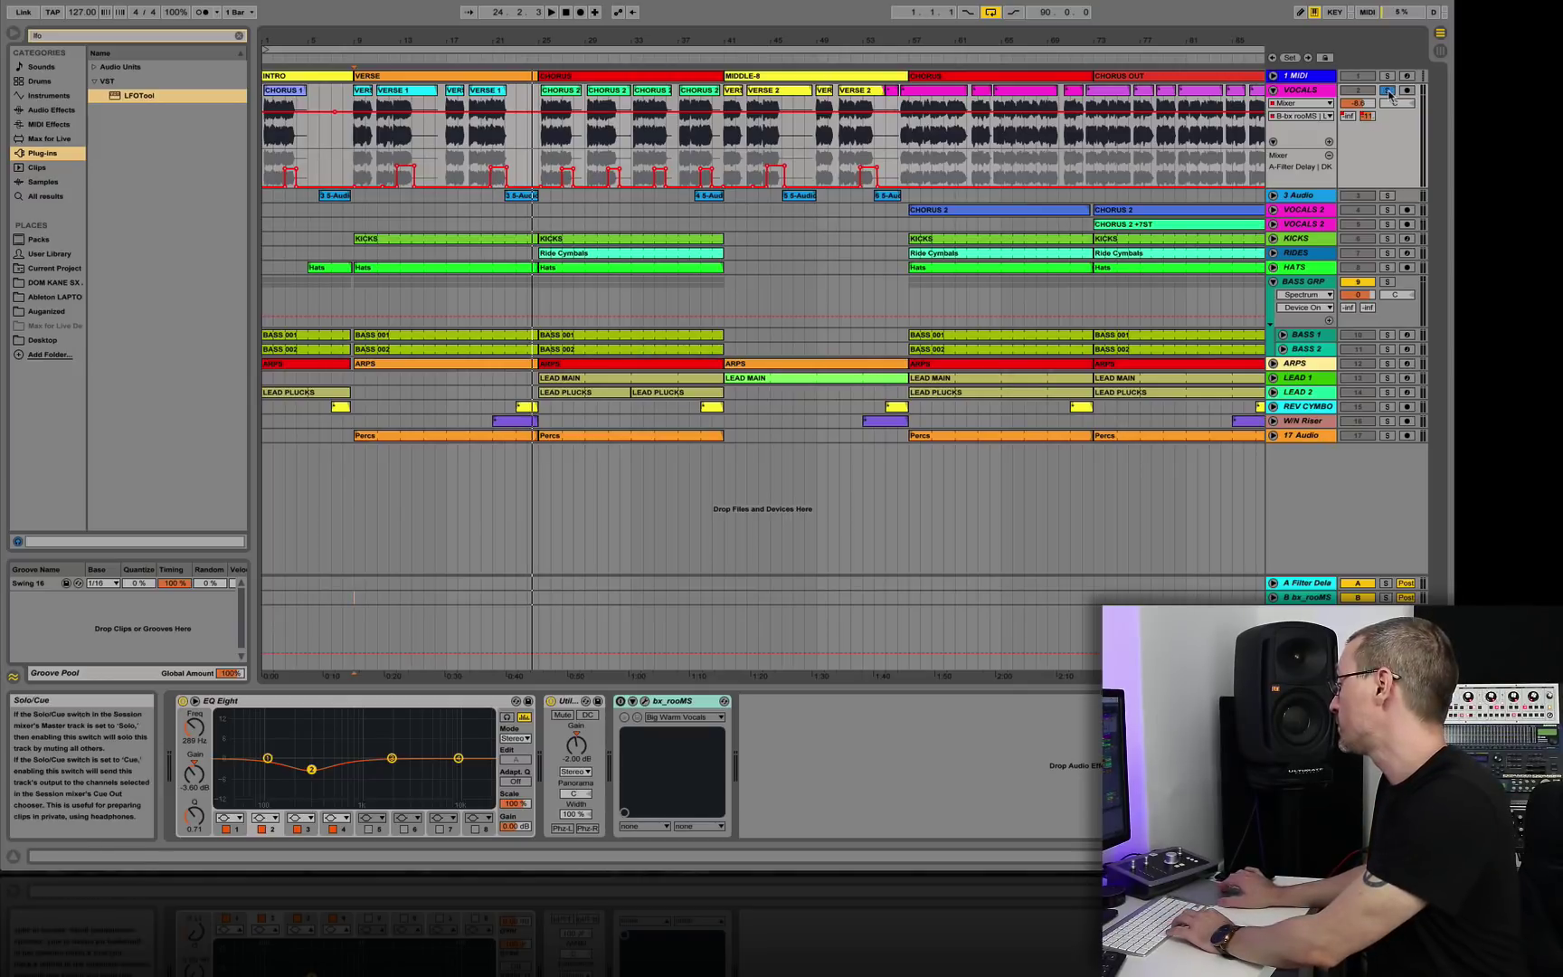
left_click(356, 136)
key("space")
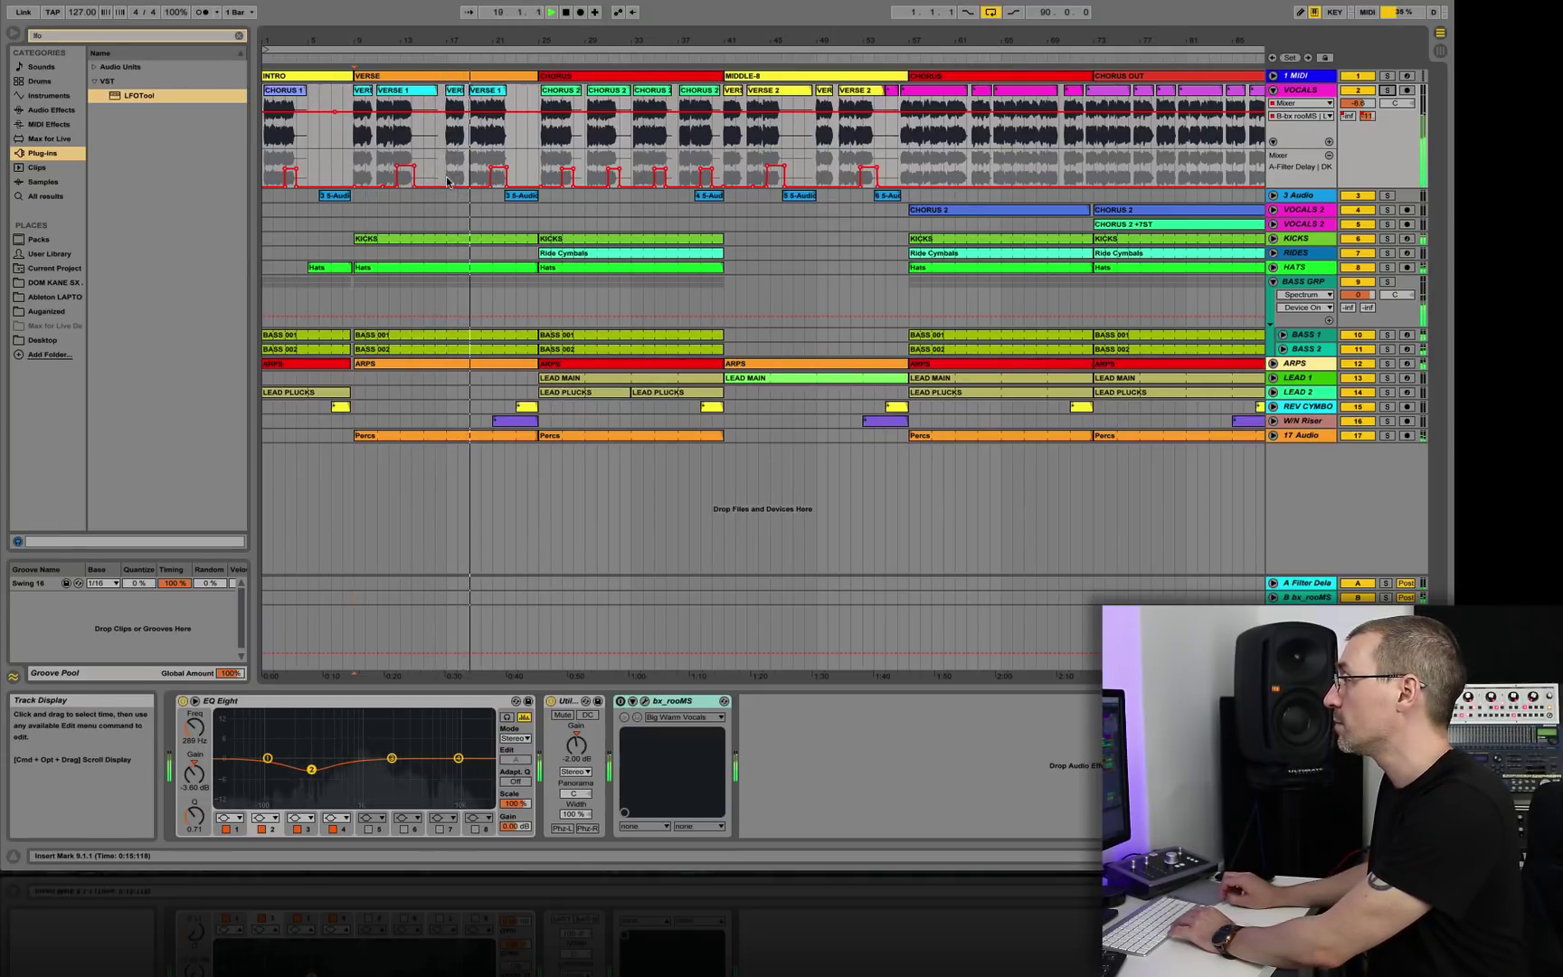
key("space")
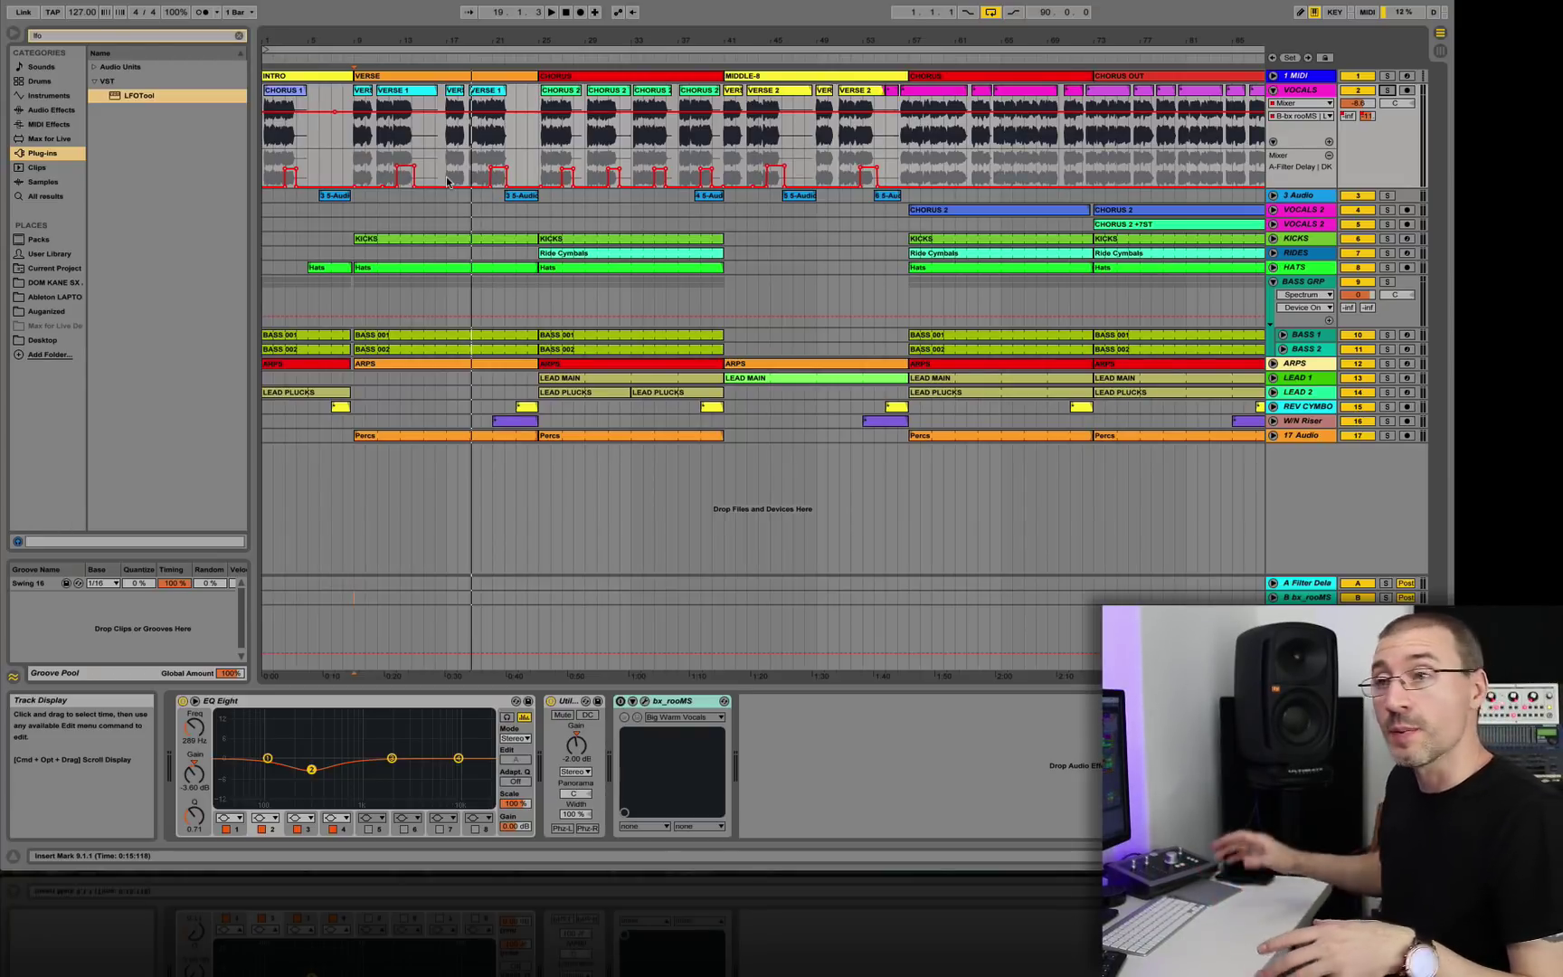
Shape the vocals' reverb send automation to dip at bars 9, 17 and 25 and ramp back up after each dip.
left_click(411, 115)
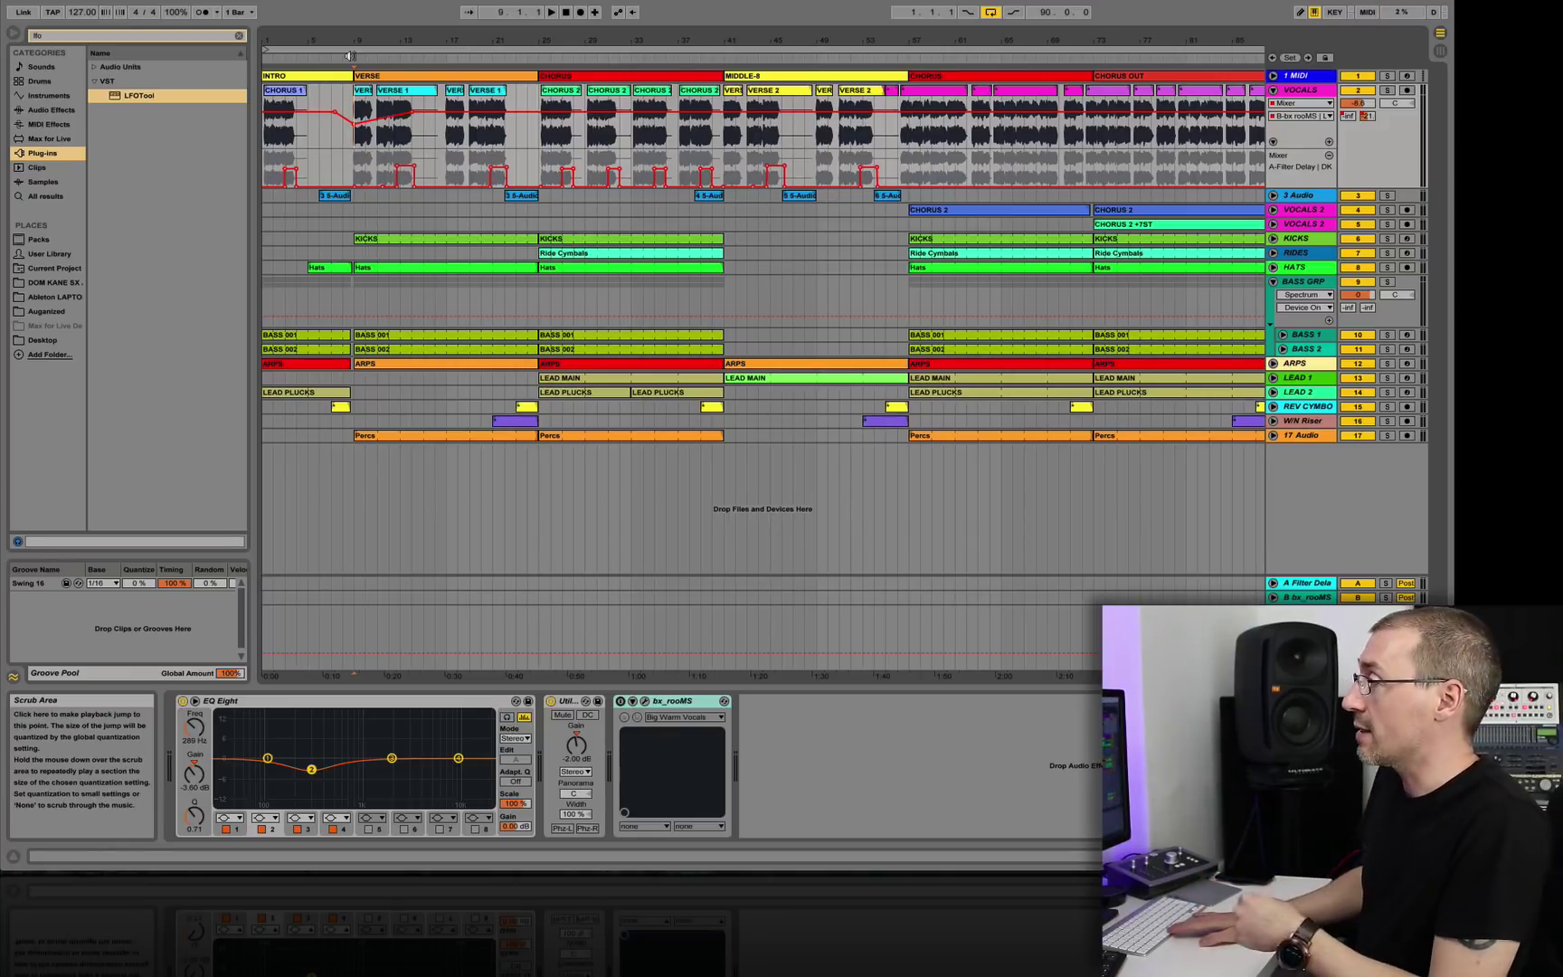
left_click(349, 56)
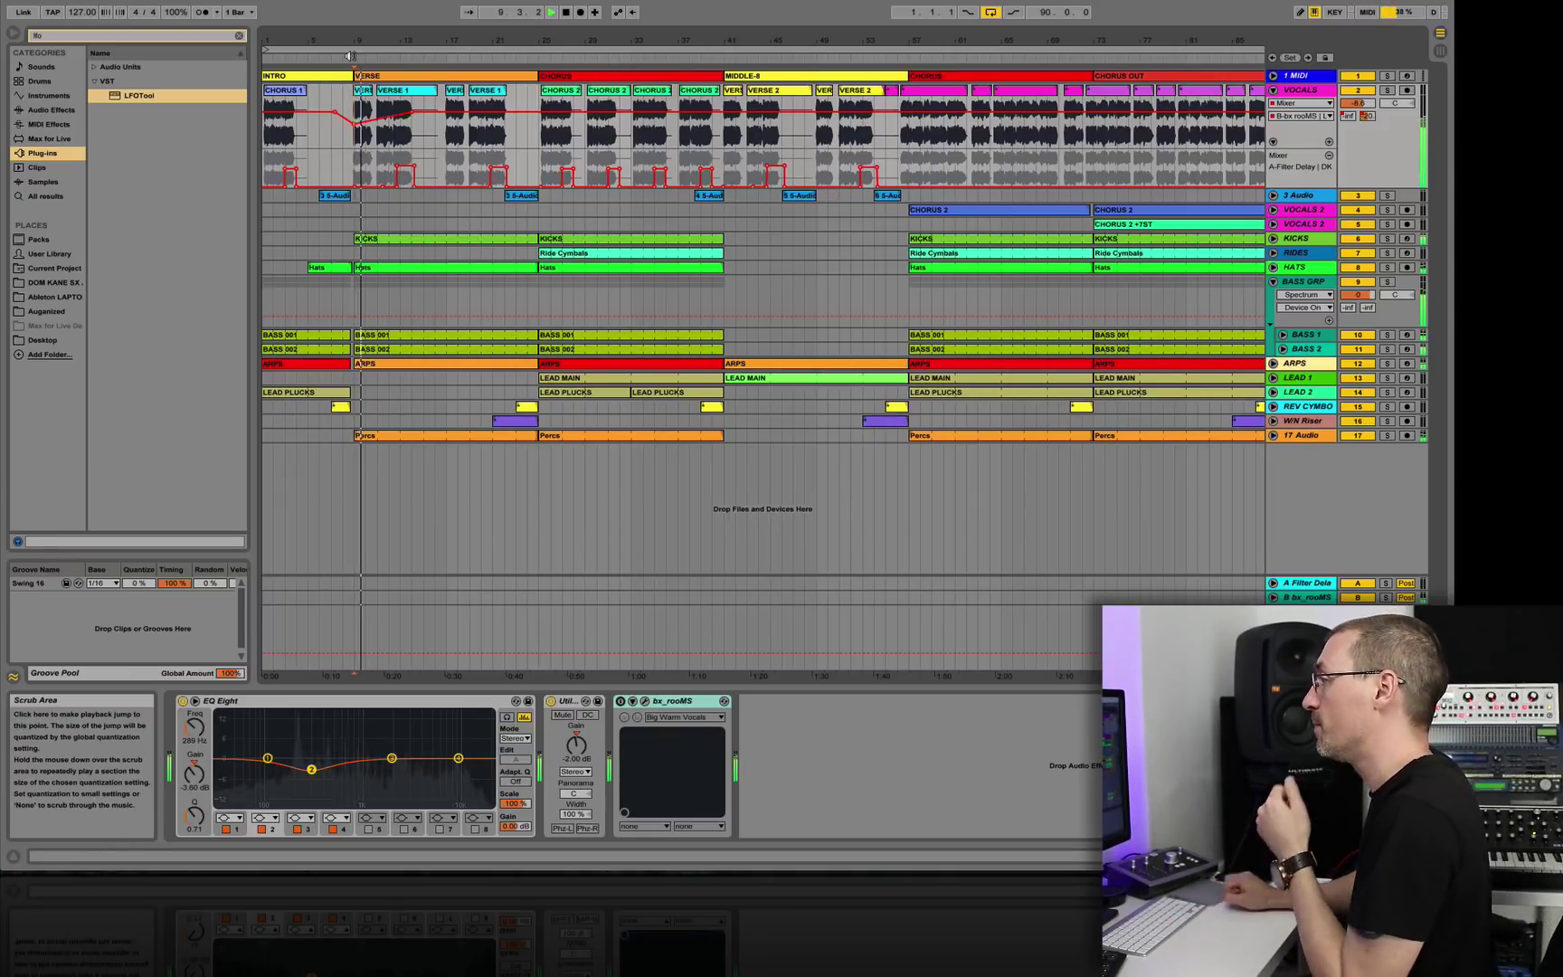
left_click(352, 152)
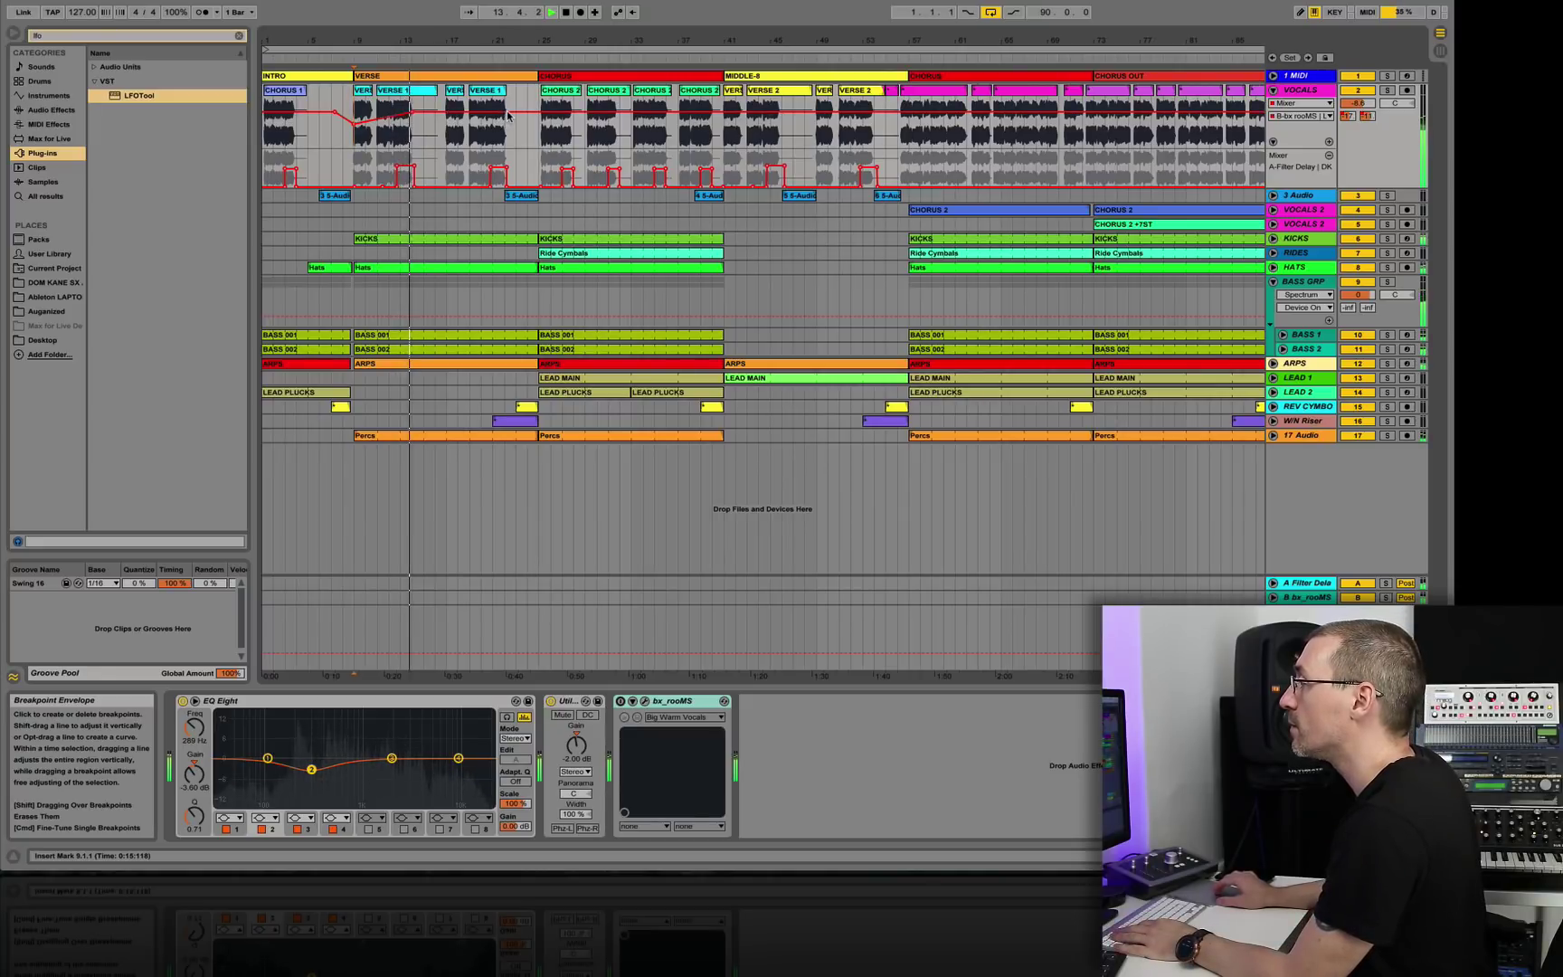
left_click_drag(447, 112, 447, 124)
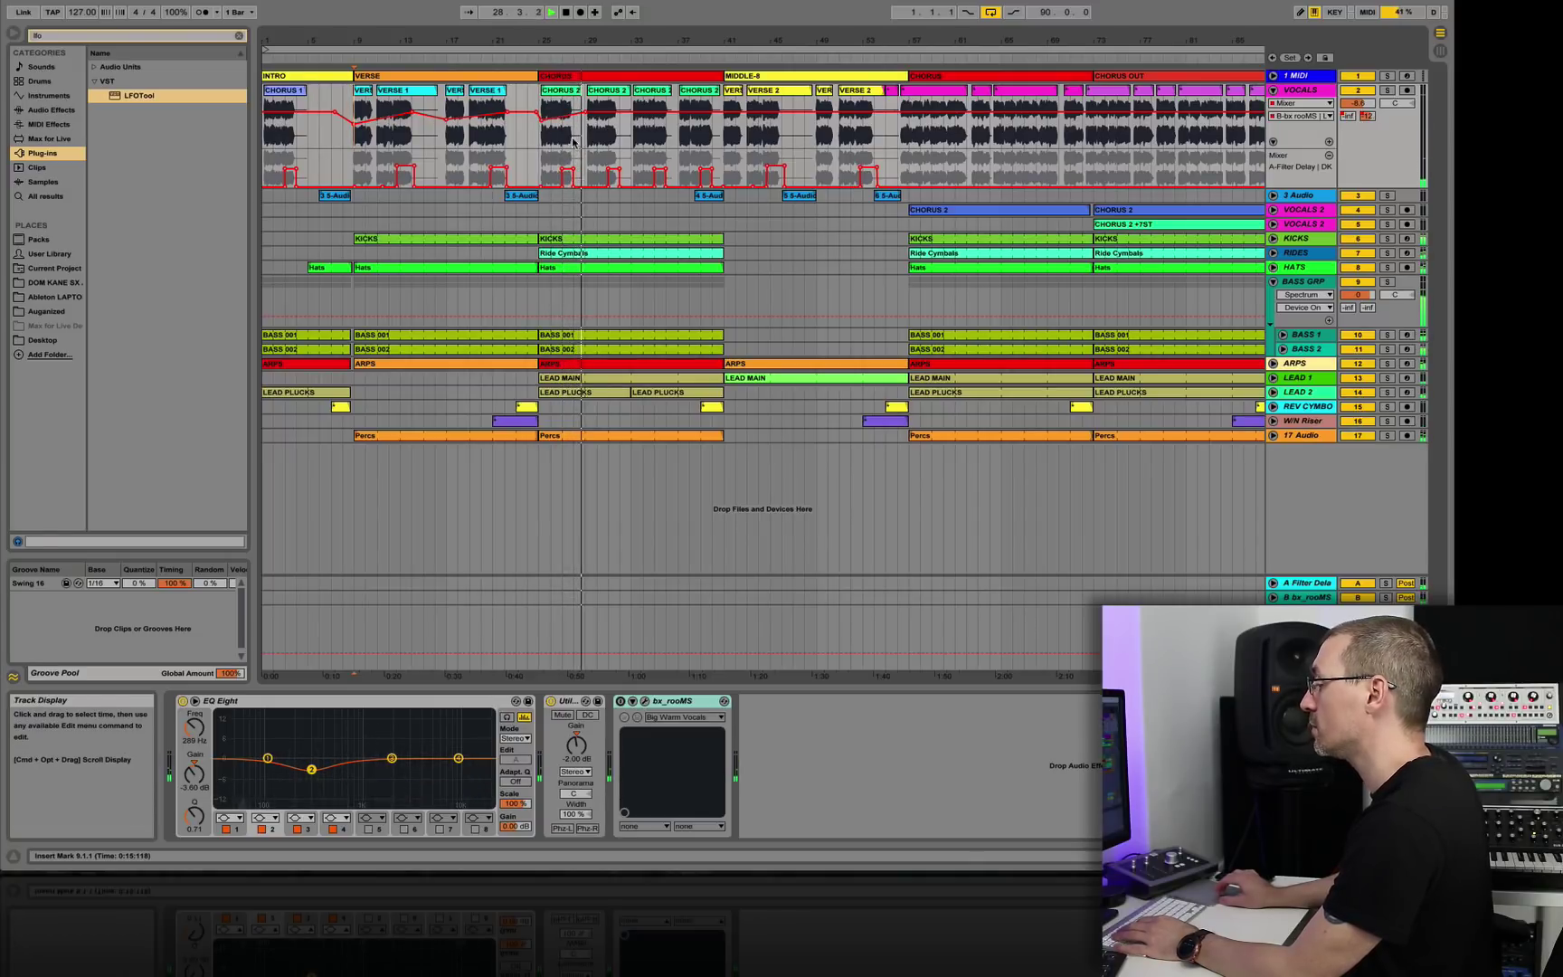
Show the vocals' reverb send automation in its own lane and duplicate bars 25 to 29 three times through the chorus.
left_click(1329, 141)
left_click_drag(590, 172, 535, 183)
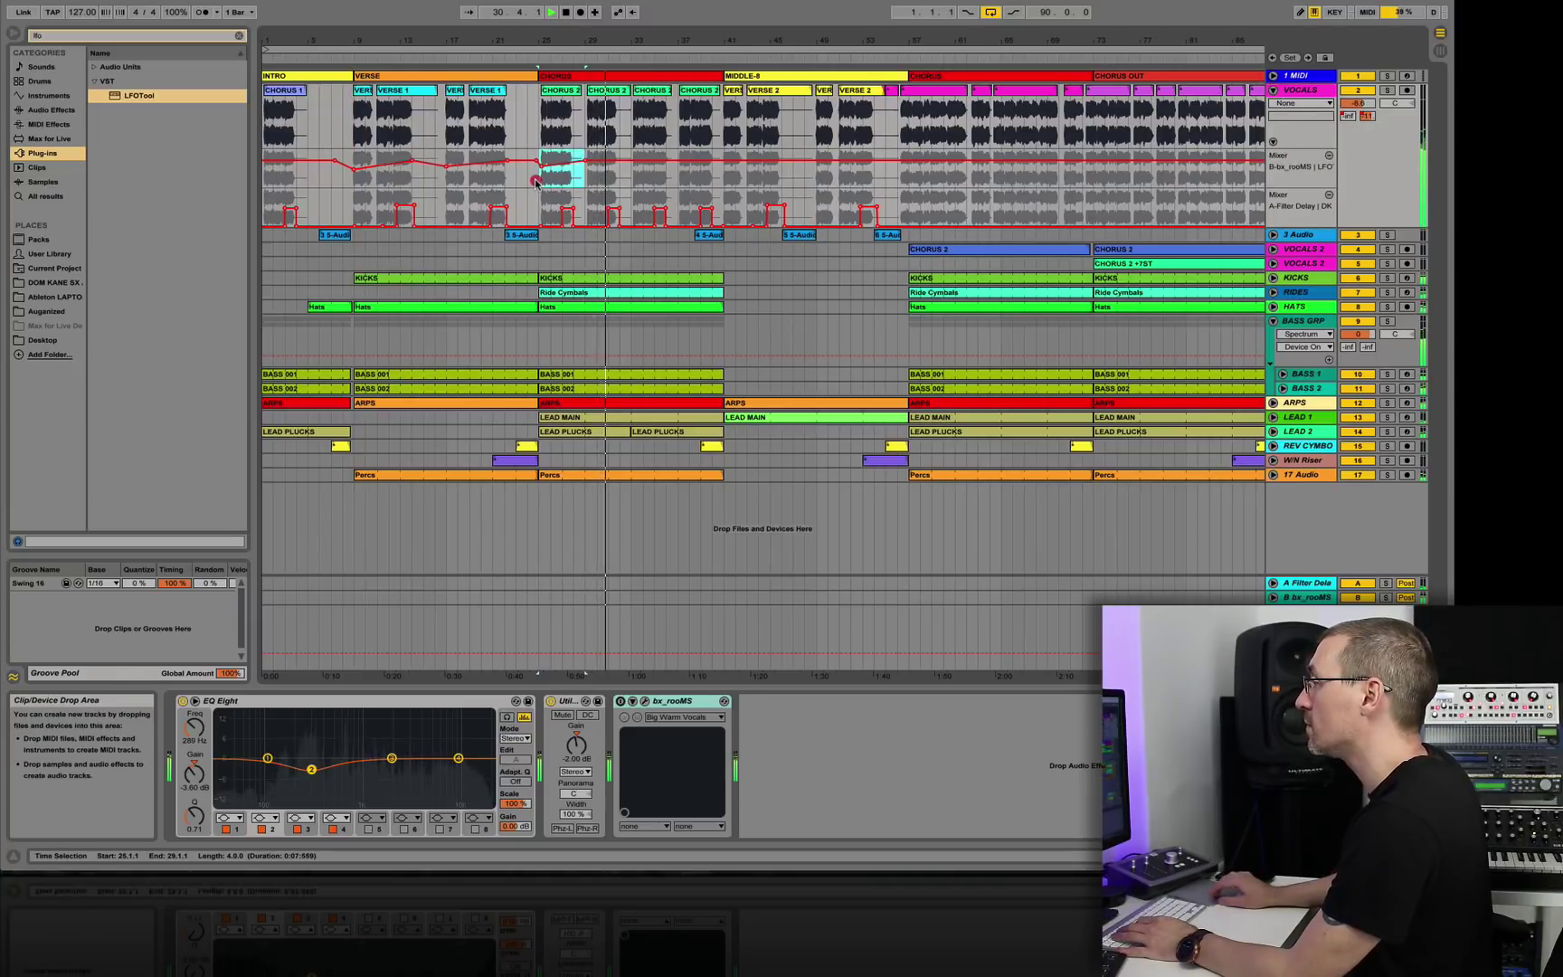
key("super+d")
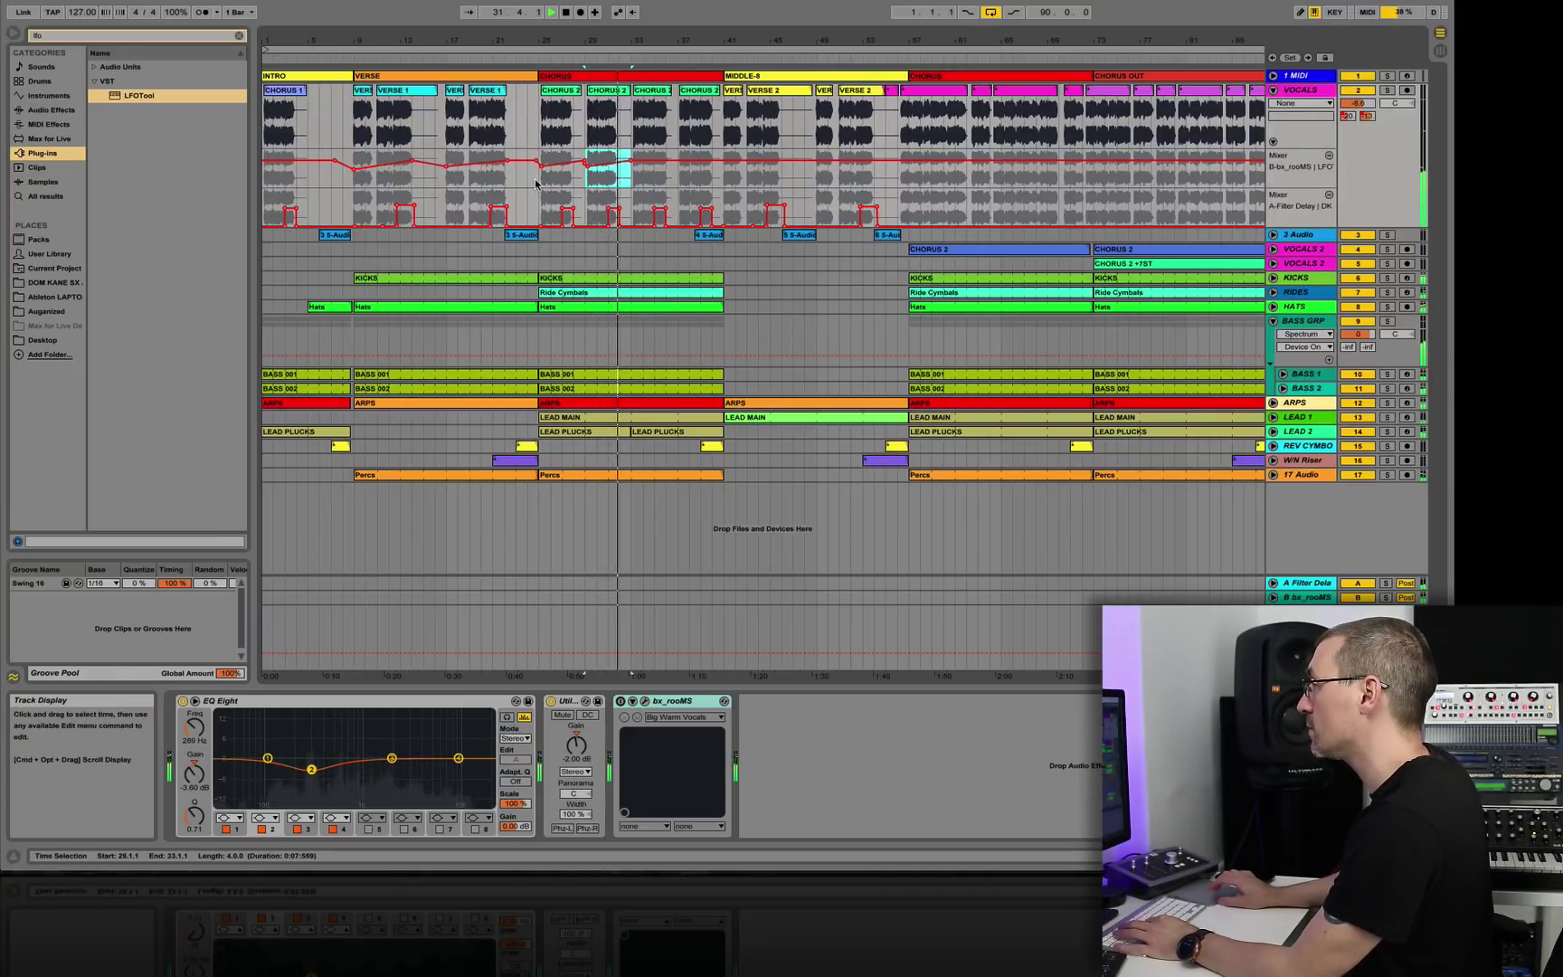
key("super+d")
key("super+d")
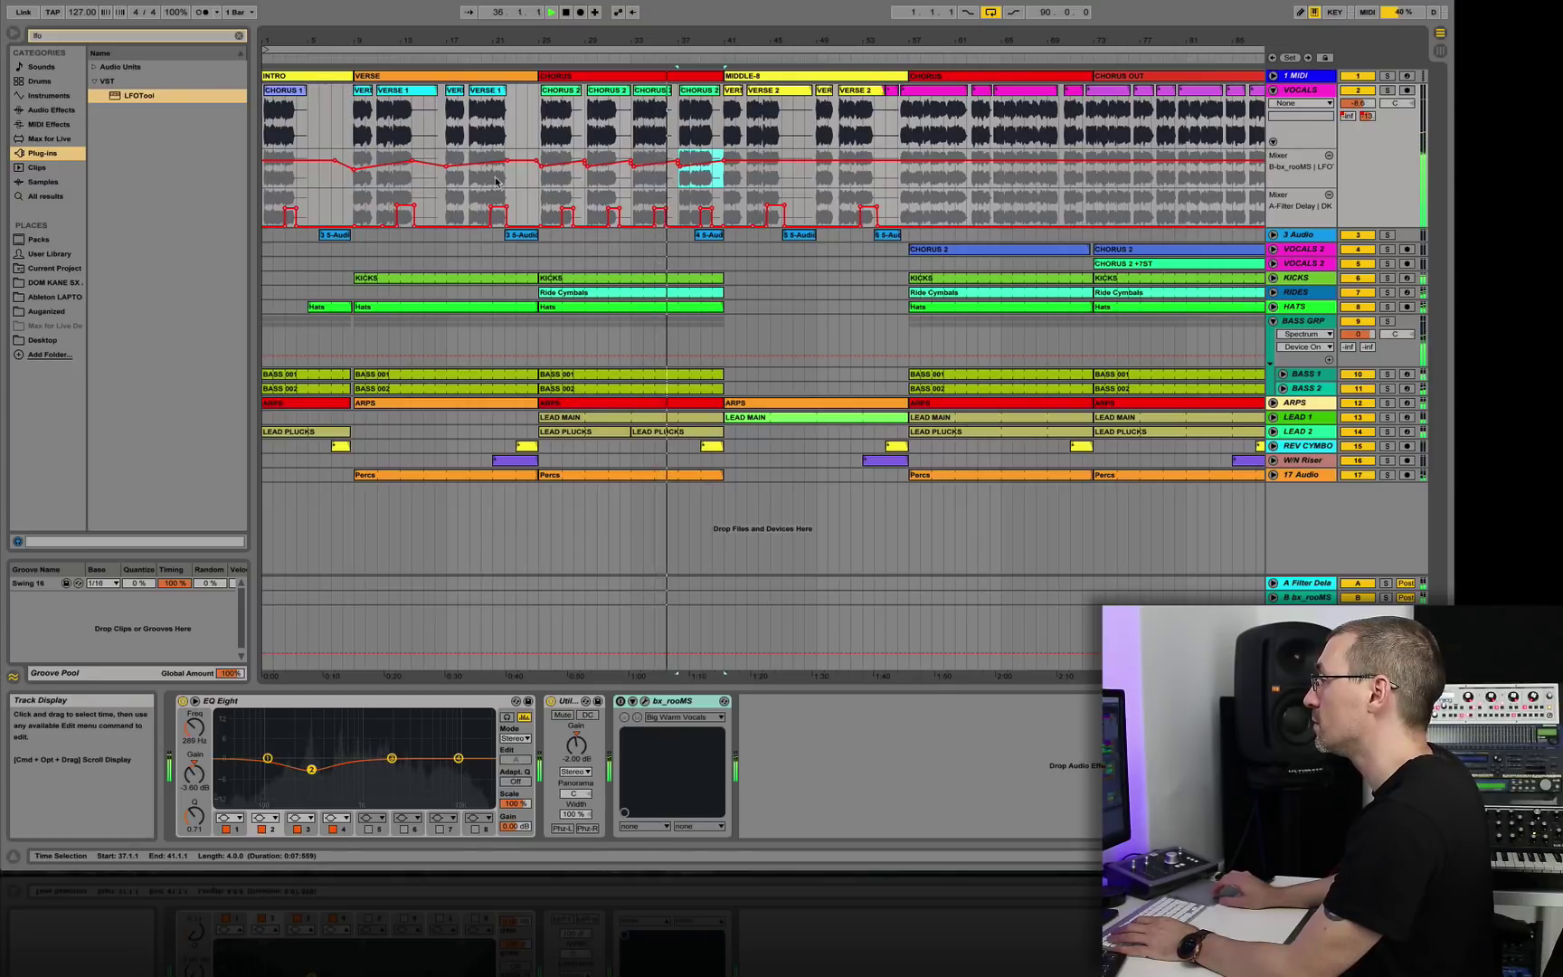
Copy the verse's reverb send automation from bars 9 to 25 and paste it at bar 41, the start of the MIDDLE-8.
left_click(354, 183)
left_click_drag(387, 179, 540, 178)
key("super+c")
left_click(721, 178)
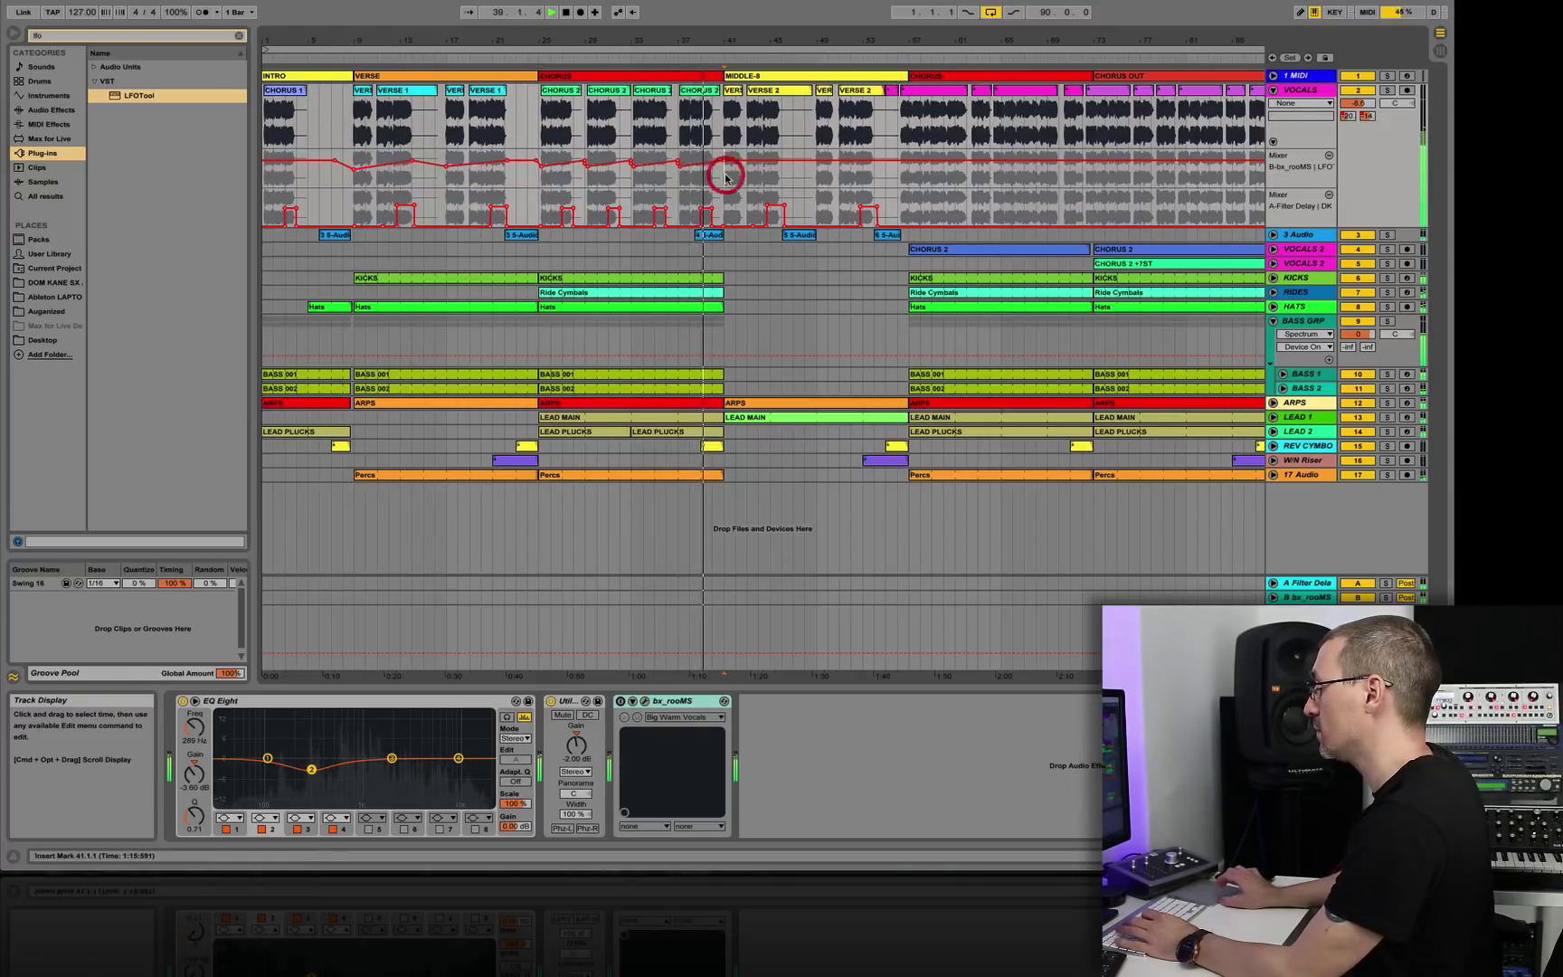
key("super+v")
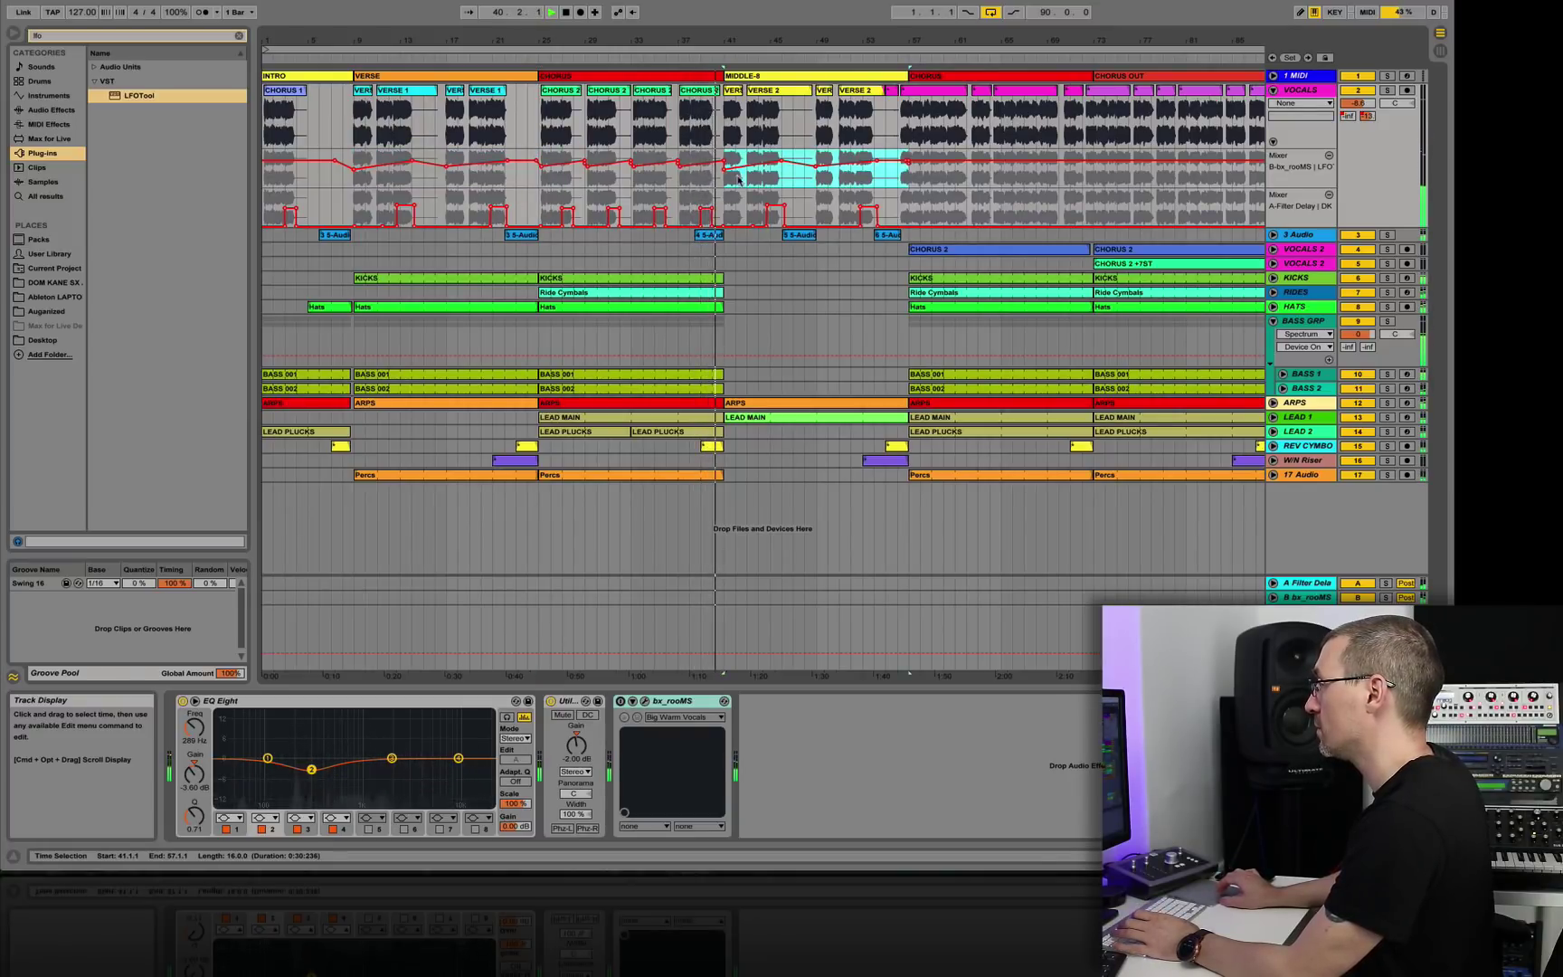
left_click(748, 179)
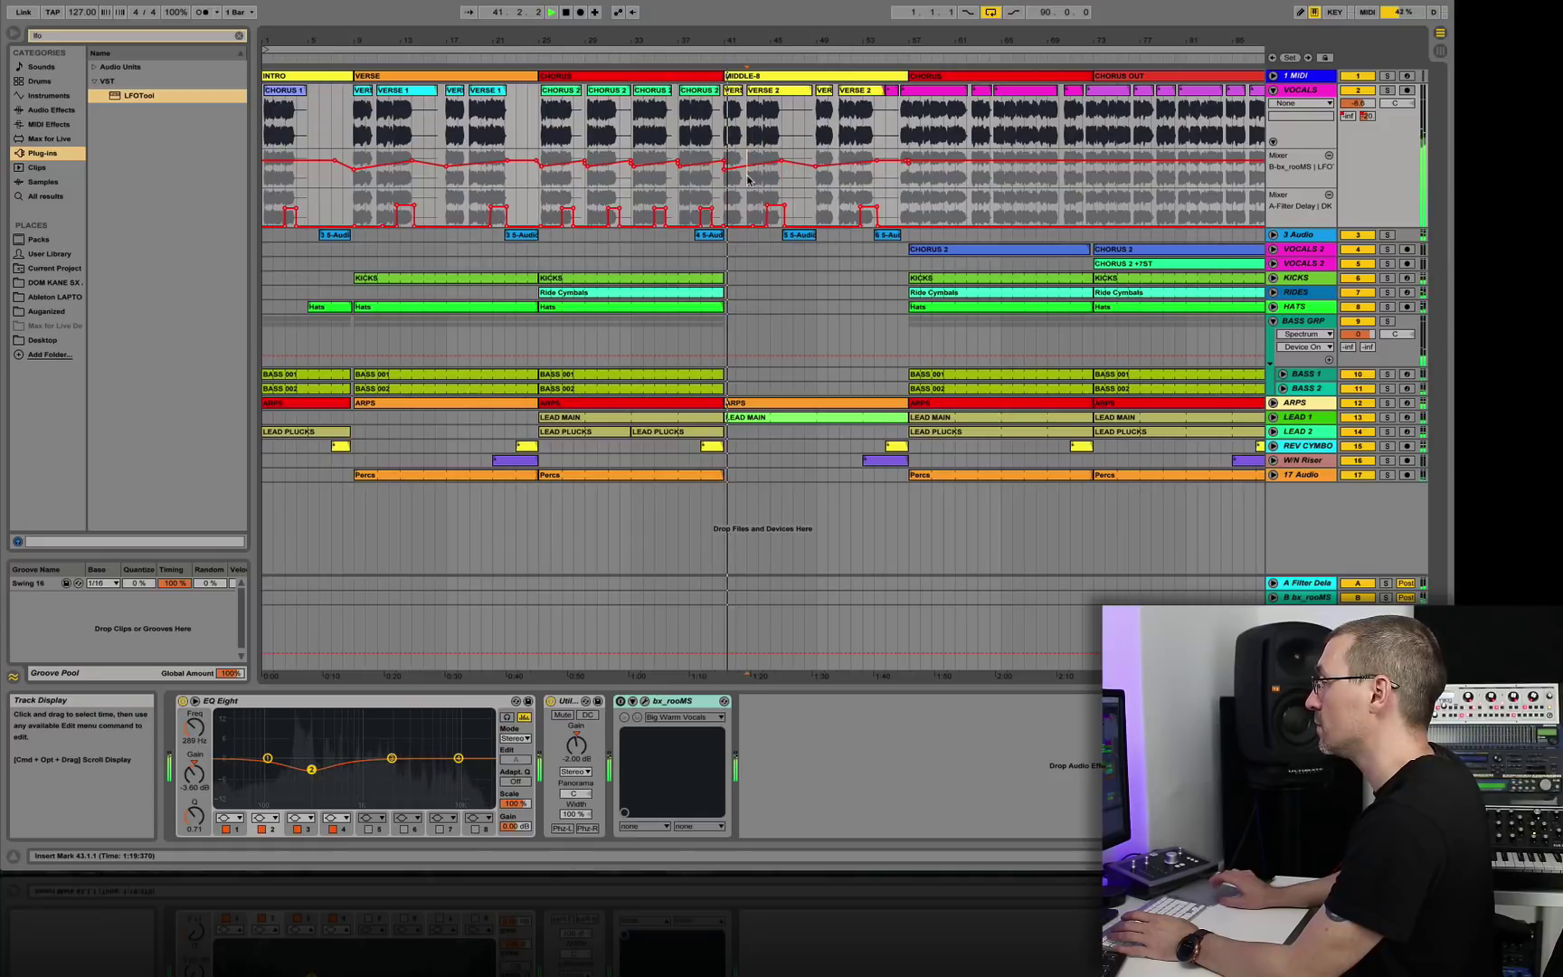